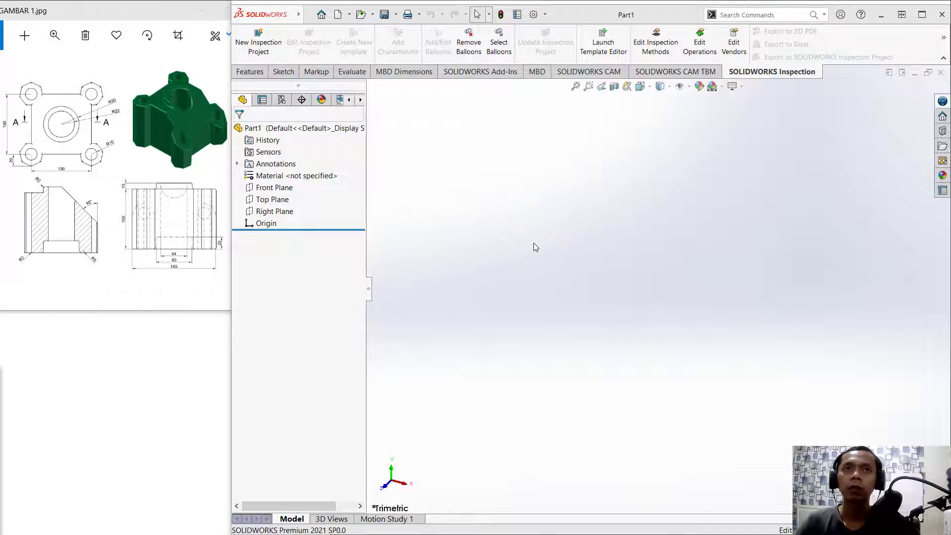
Step: Start a sketch on the Top Plane and draw a corner rectangle around the origin, about 109 by 69 mm
click(291, 72)
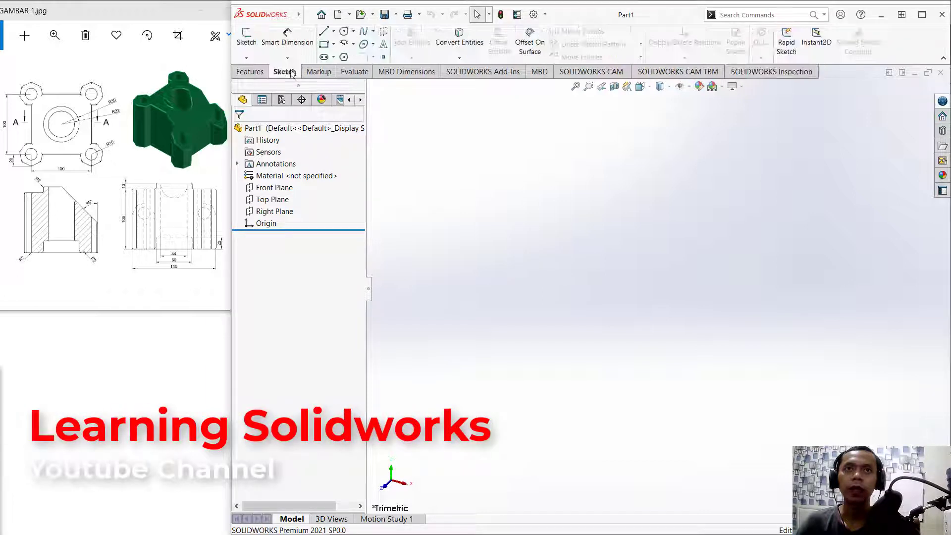
click(247, 40)
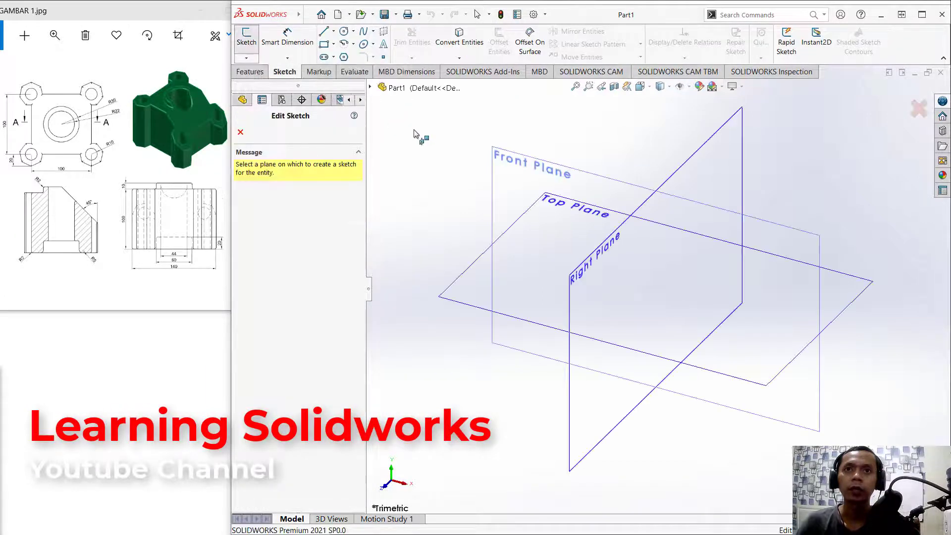
click(471, 277)
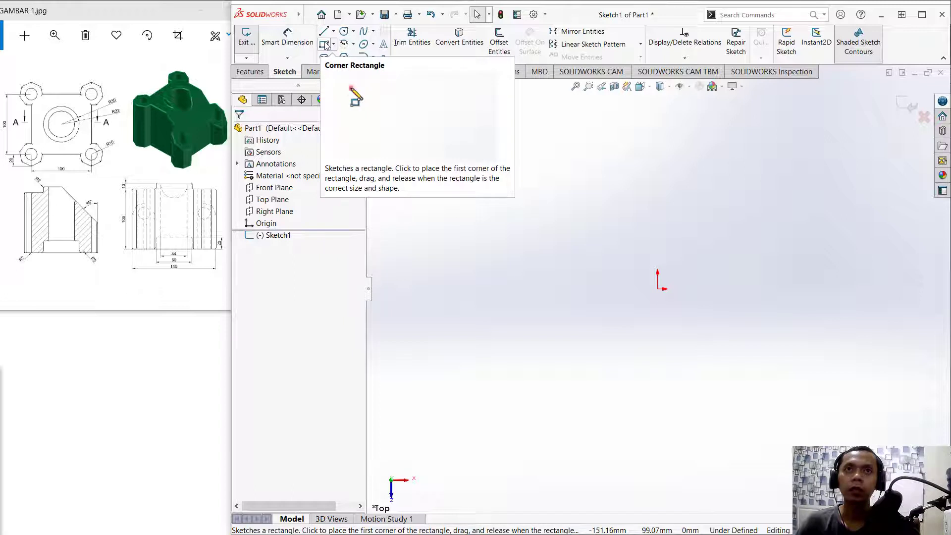
click(325, 45)
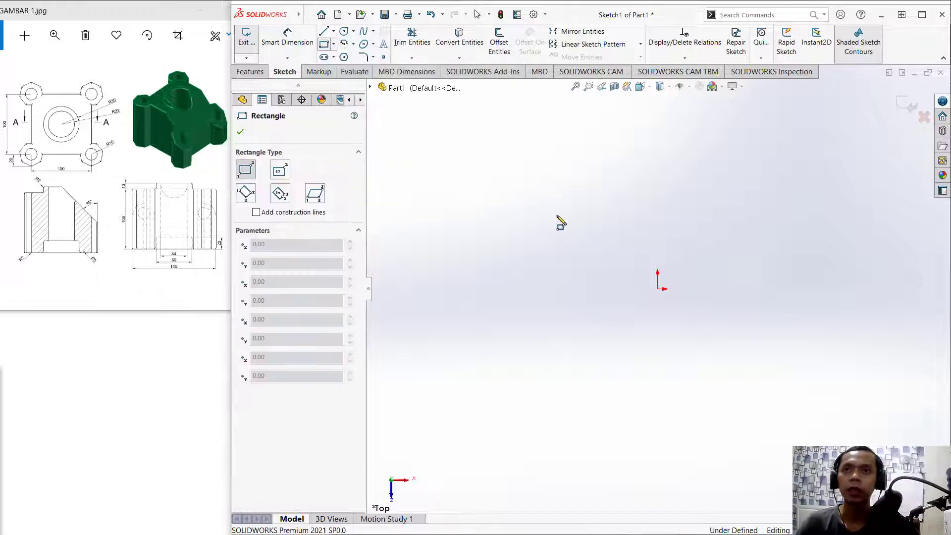
click(546, 199)
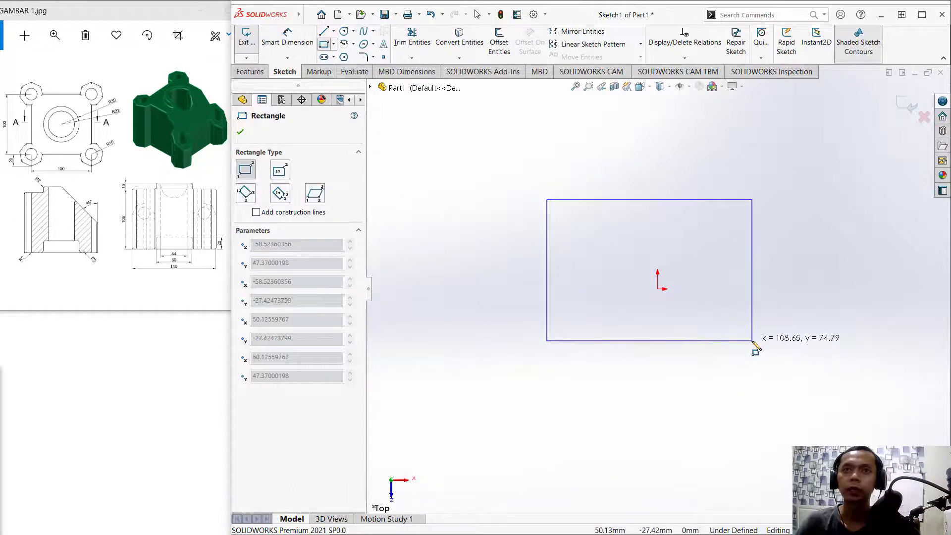
Step: Dimension the rectangle's upper edge and left edge to 100 mm each
click(287, 39)
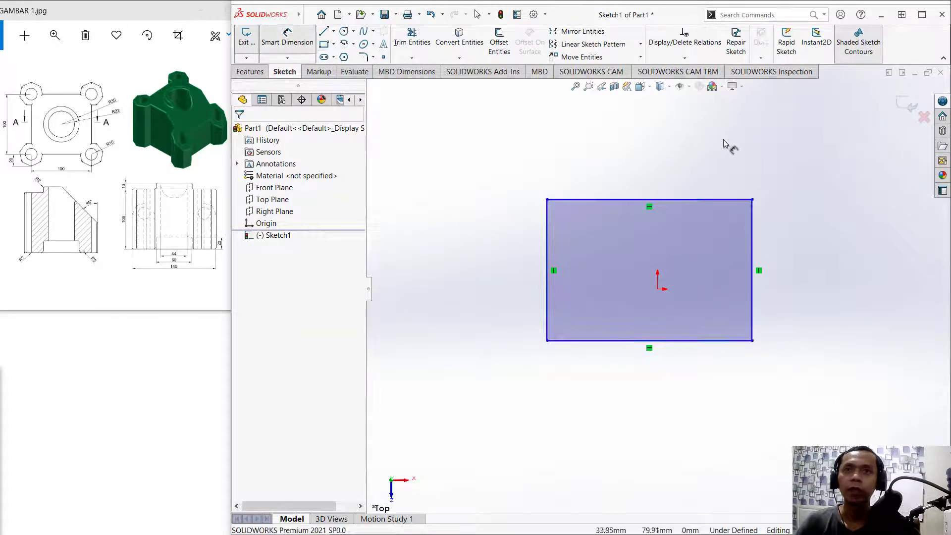
click(679, 200)
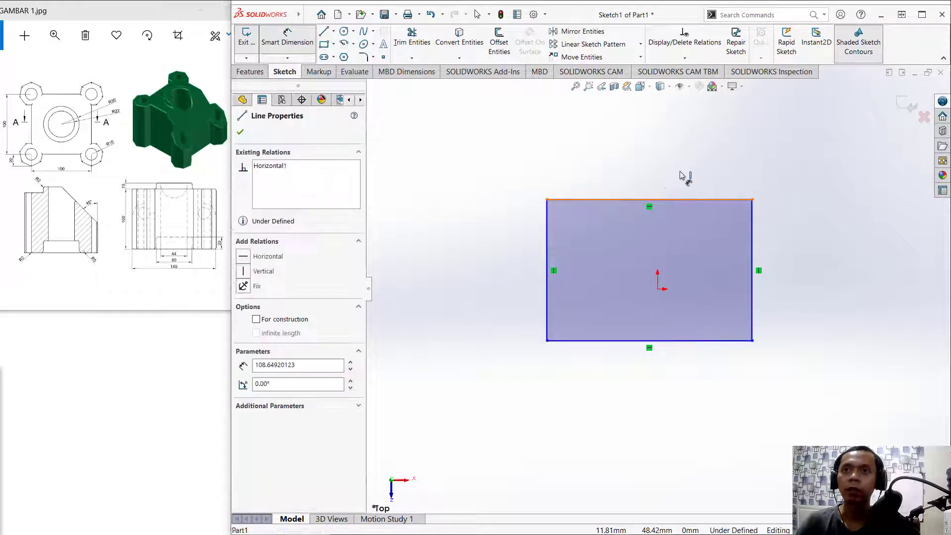
click(625, 163)
text(100)
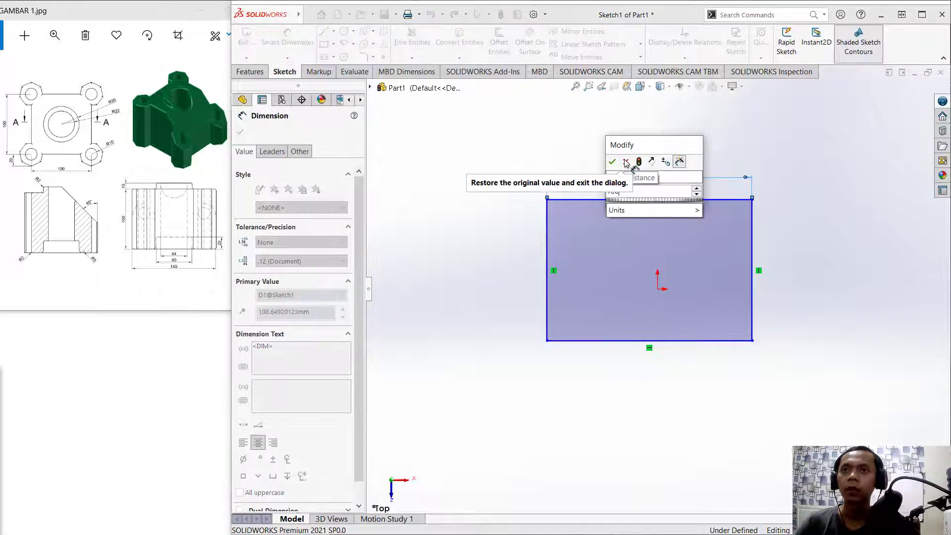
key(Return)
click(547, 259)
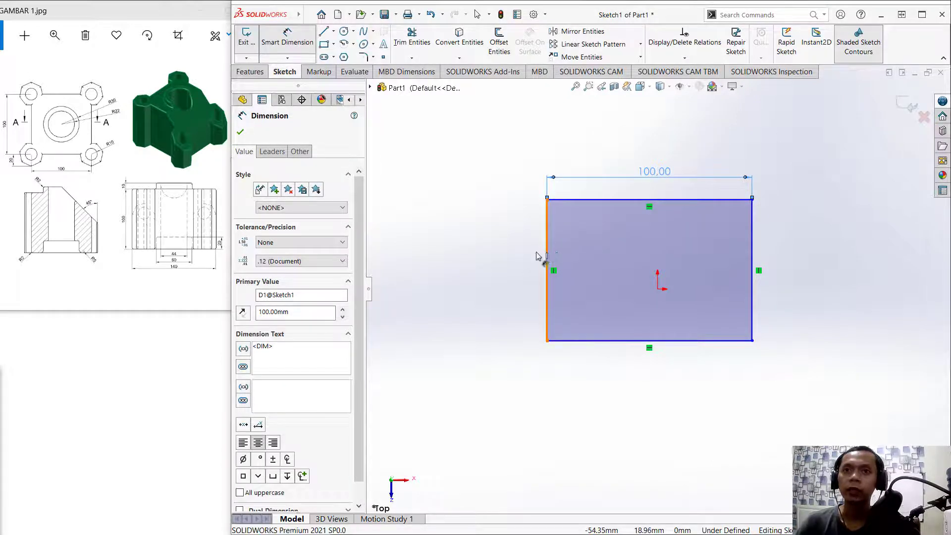
click(522, 257)
text(100)
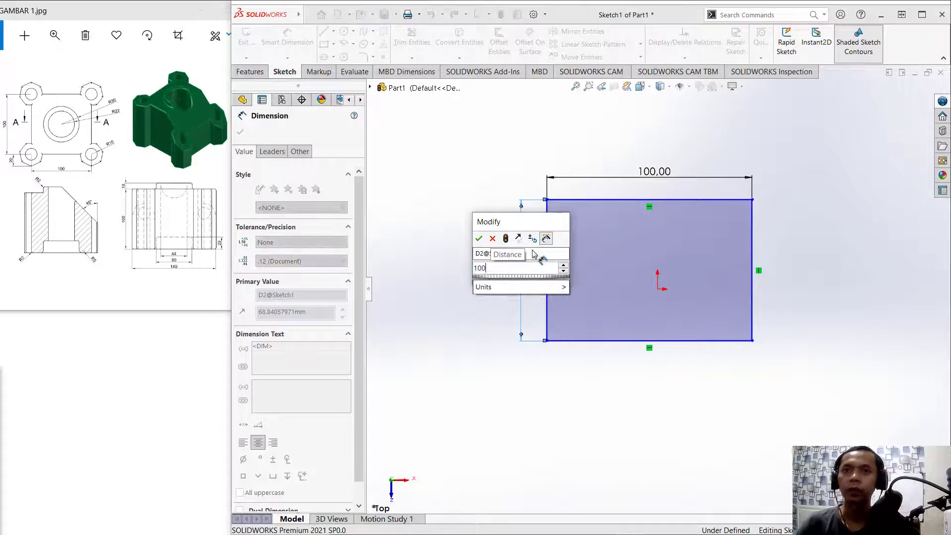
key(Return)
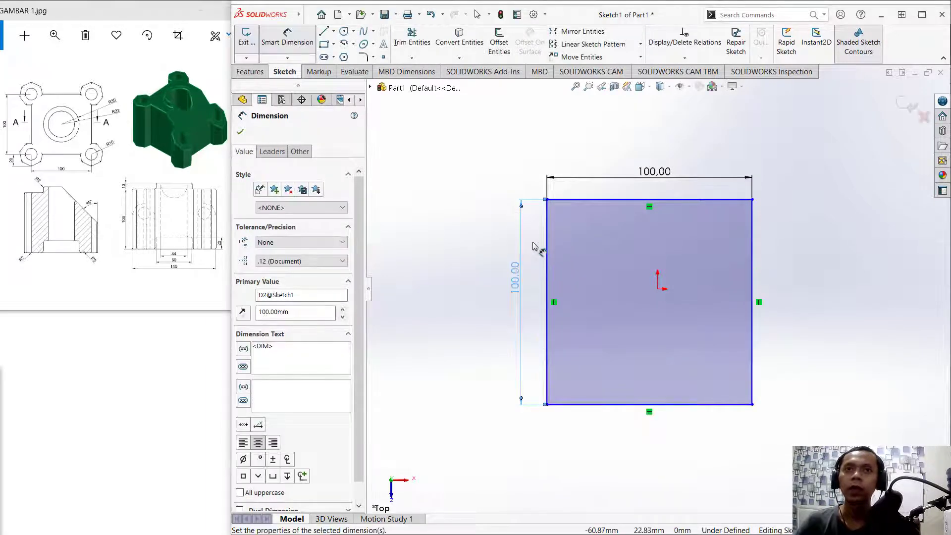
Step: Sketch a circle centred on each of the square's four corners, with radii of about 9 to 12 mm
click(344, 32)
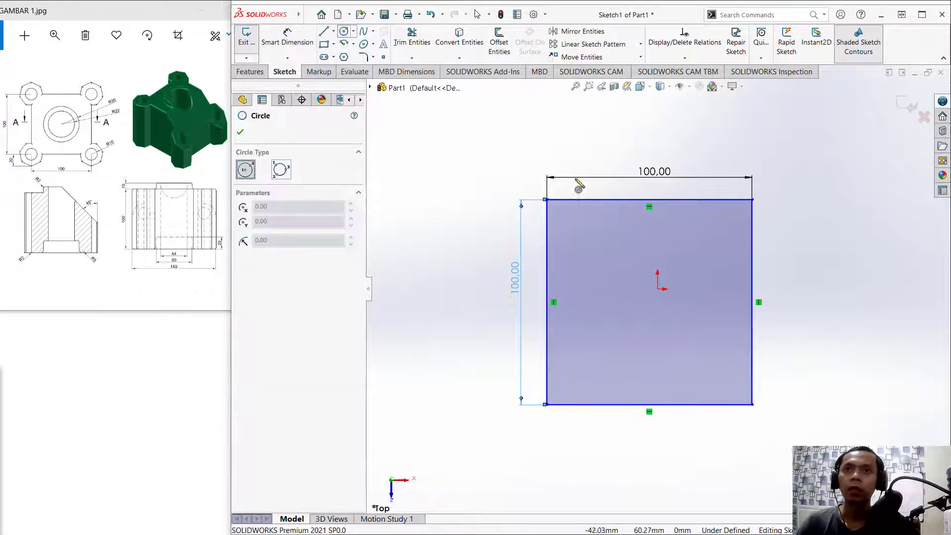
click(547, 200)
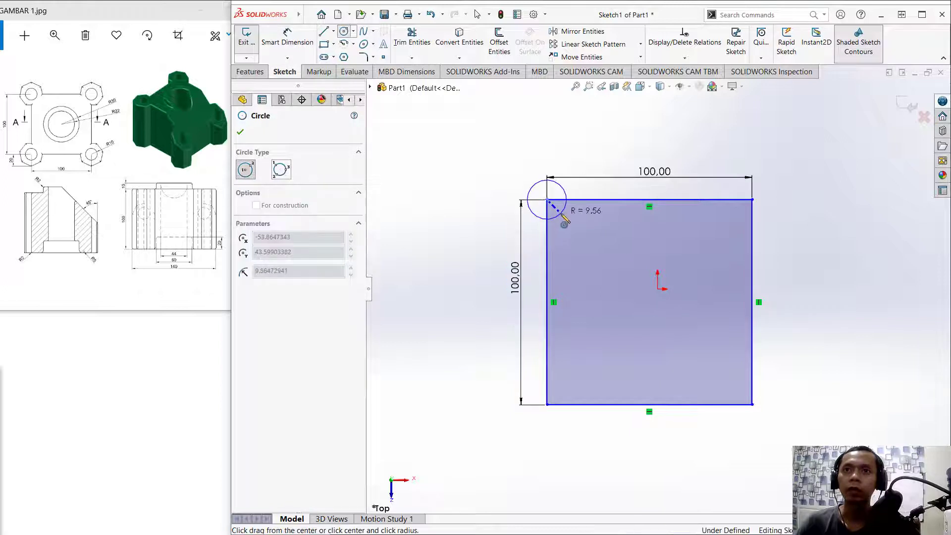
click(562, 214)
click(752, 199)
click(768, 218)
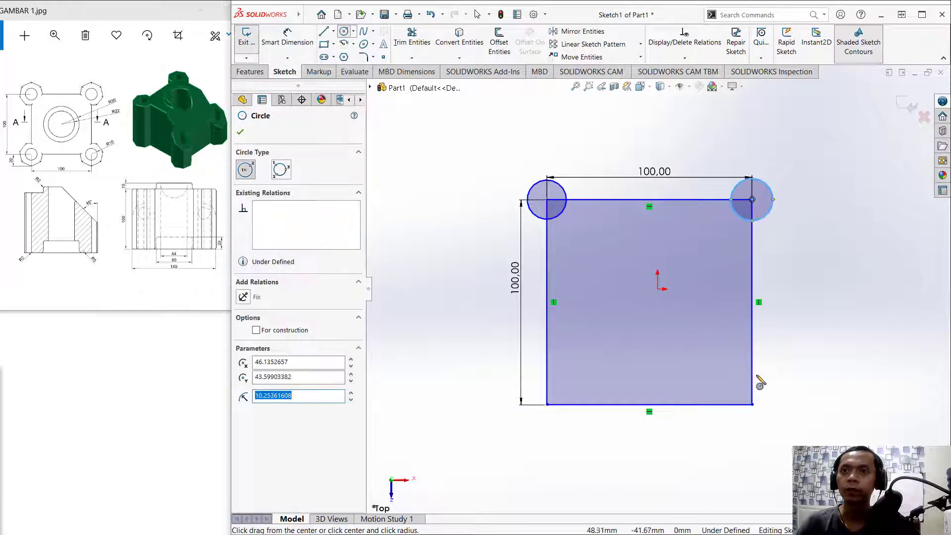
click(752, 404)
click(766, 416)
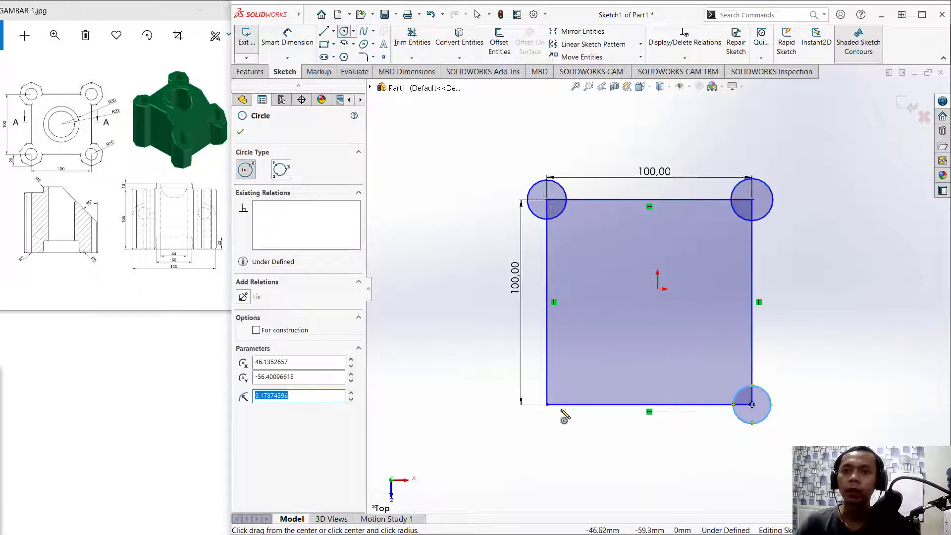
click(547, 404)
click(529, 419)
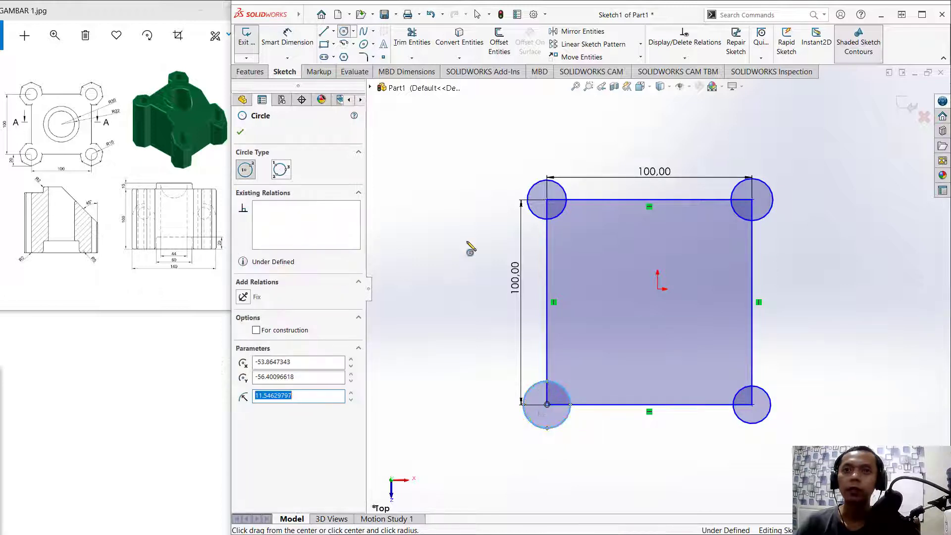
Step: Dimension the two circles at the square's upper corners to a diameter of 20 mm each
click(296, 43)
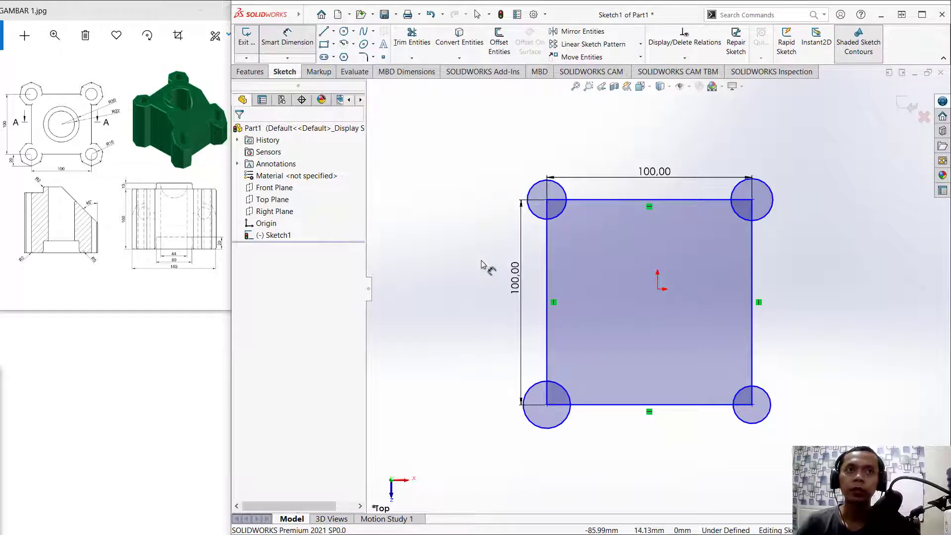
click(562, 187)
click(542, 143)
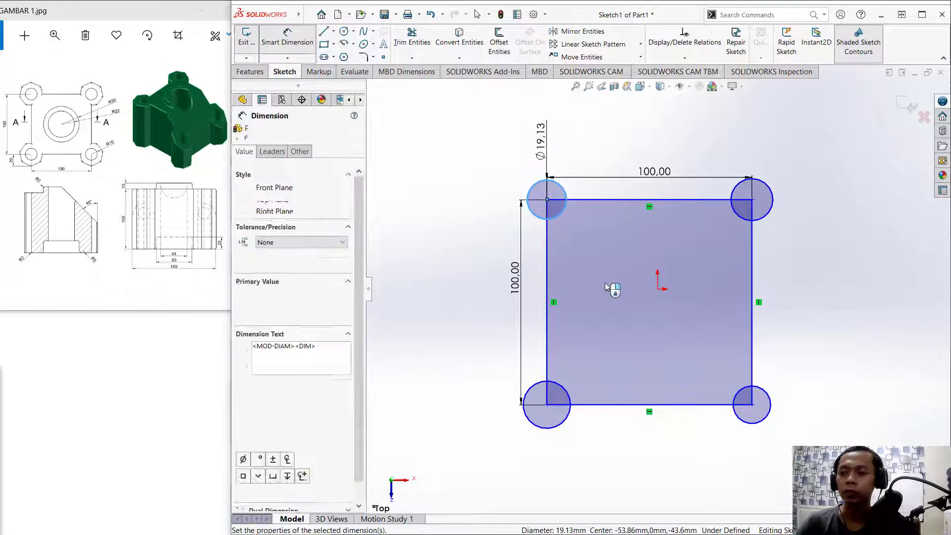
text(20)
key(Return)
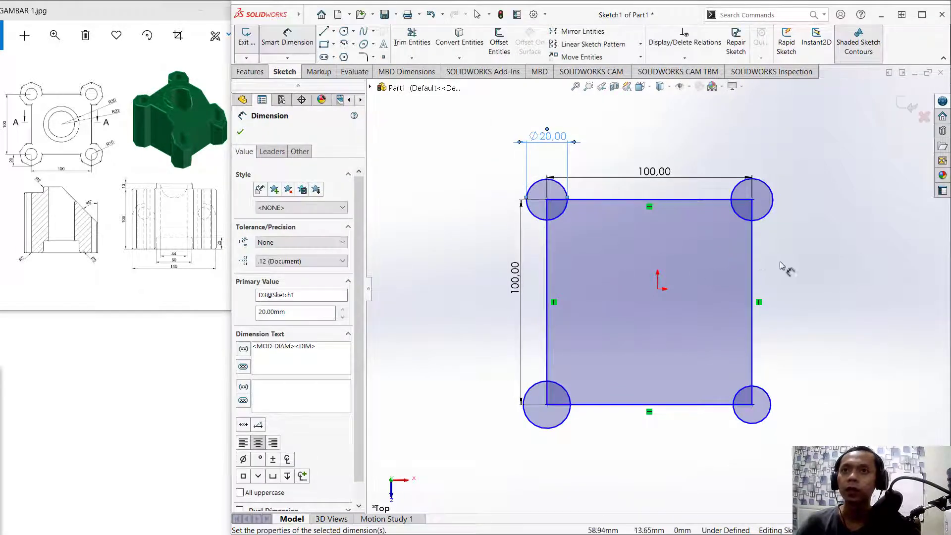
click(769, 189)
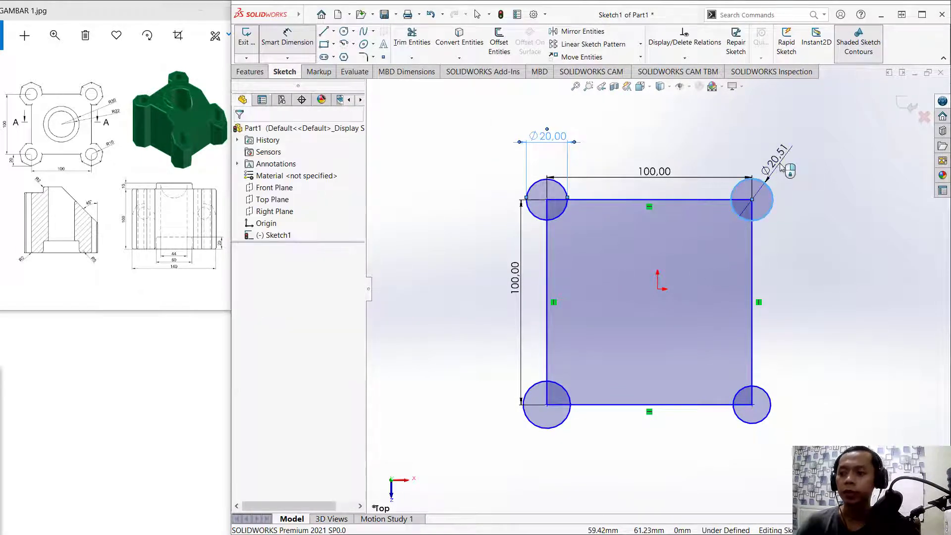
click(781, 167)
text(20)
key(Return)
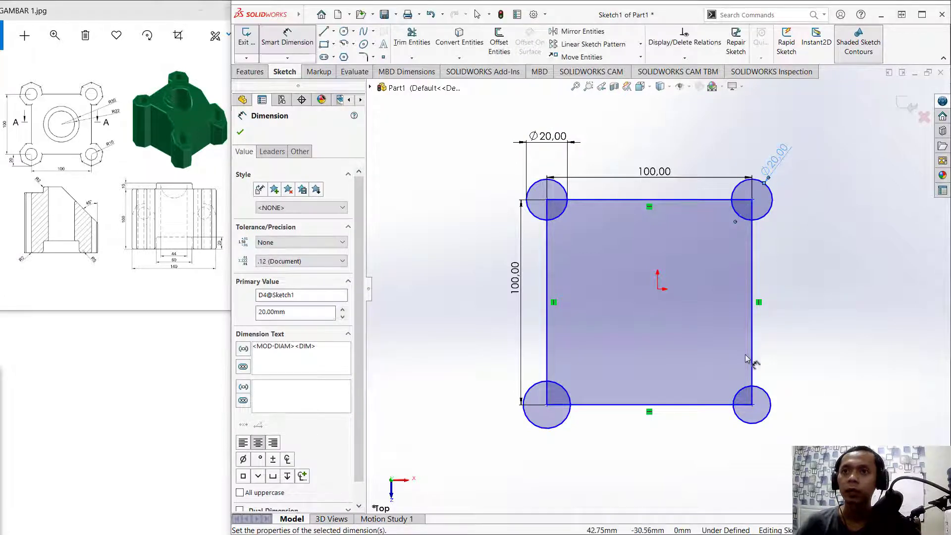
Step: Dimension the two circles at the square's lower corners to a diameter of 20 mm each
click(770, 396)
click(784, 375)
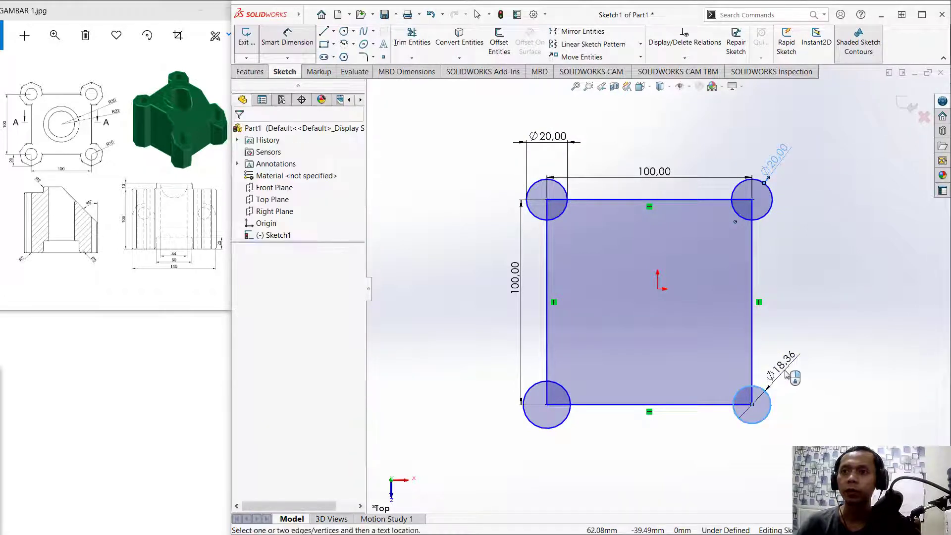
text(20)
key(Return)
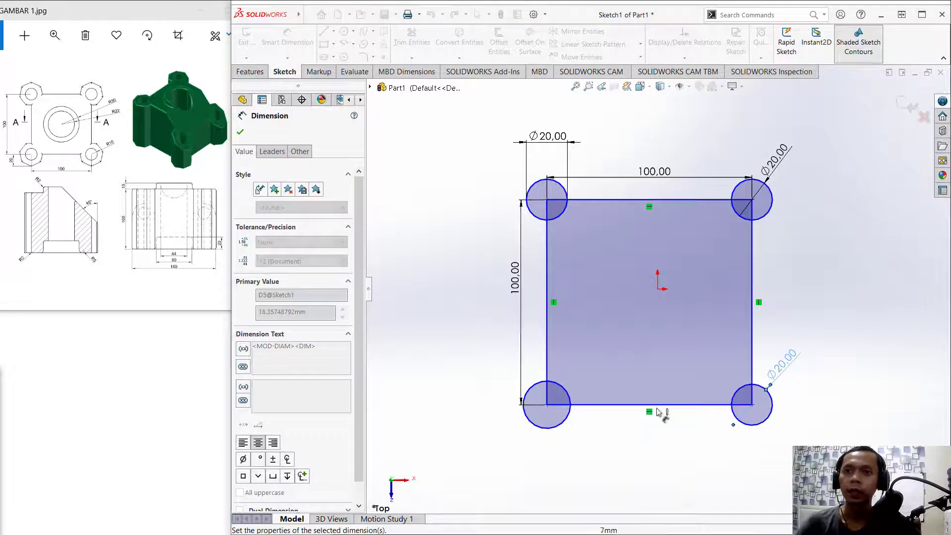
click(553, 429)
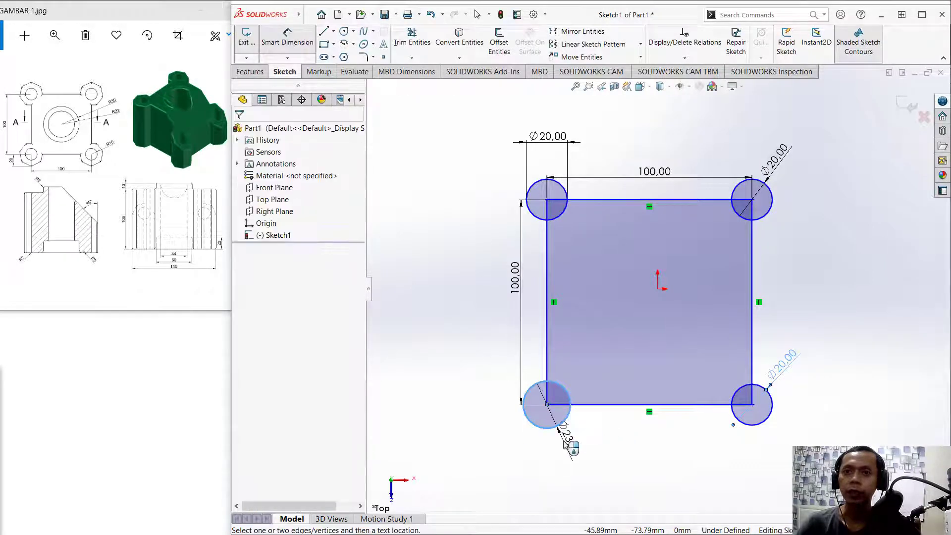
click(565, 444)
text(20)
key(Return)
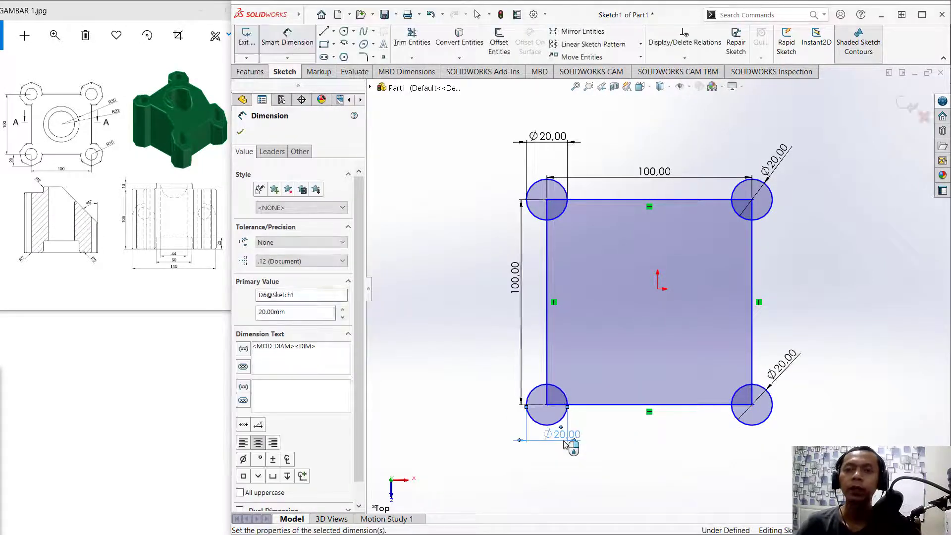
Step: Sketch a seven-sided inscribed-circle polygon around each corner circle, with a vertex vertically outward, about 20 to 27 mm from centre to vertex
click(344, 57)
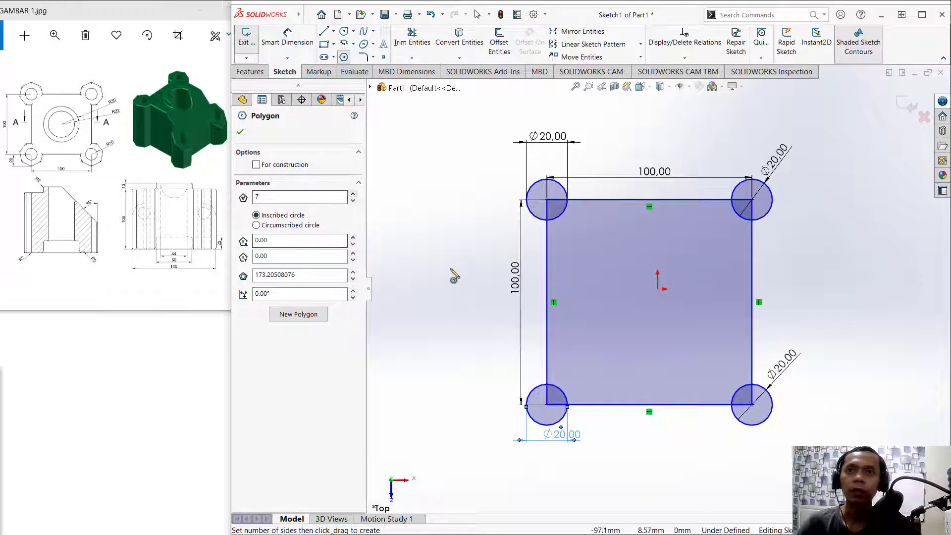
drag(547, 200, 547, 149)
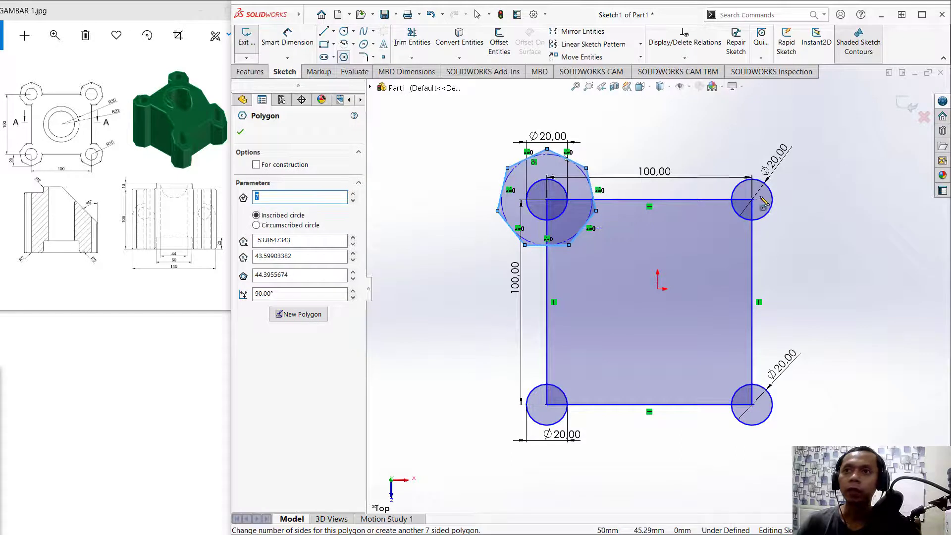
drag(751, 199, 752, 144)
drag(751, 405, 751, 444)
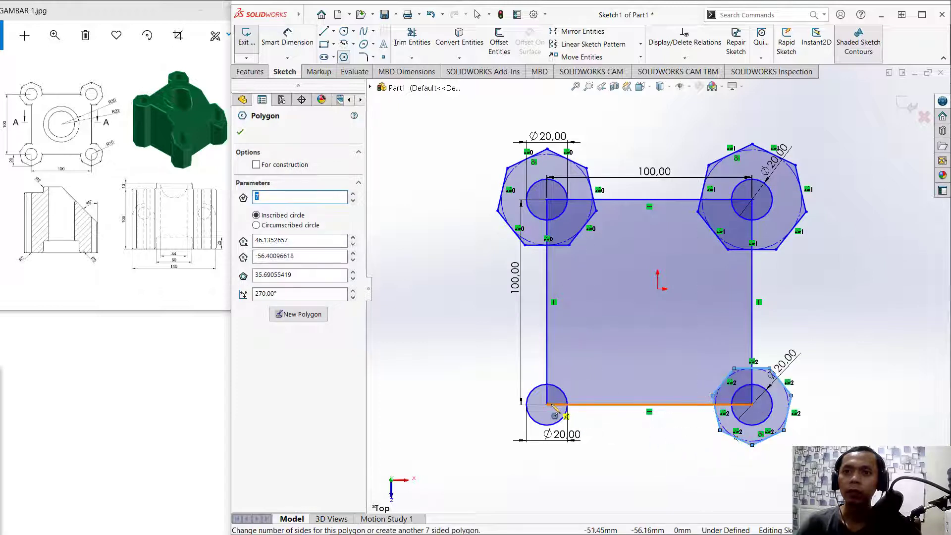
drag(547, 405, 547, 451)
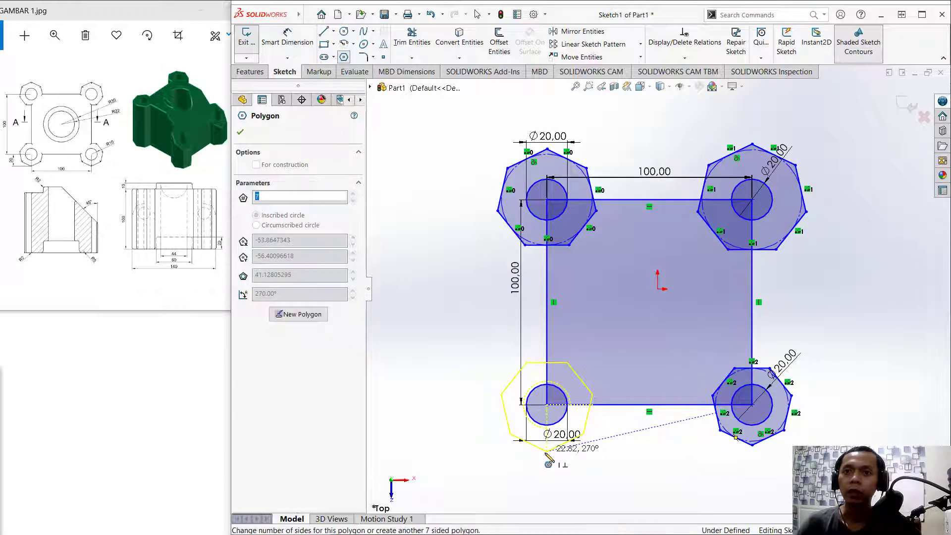
Step: Dimension the upper-left polygon from its centre to its top vertex at 20 mm
click(291, 36)
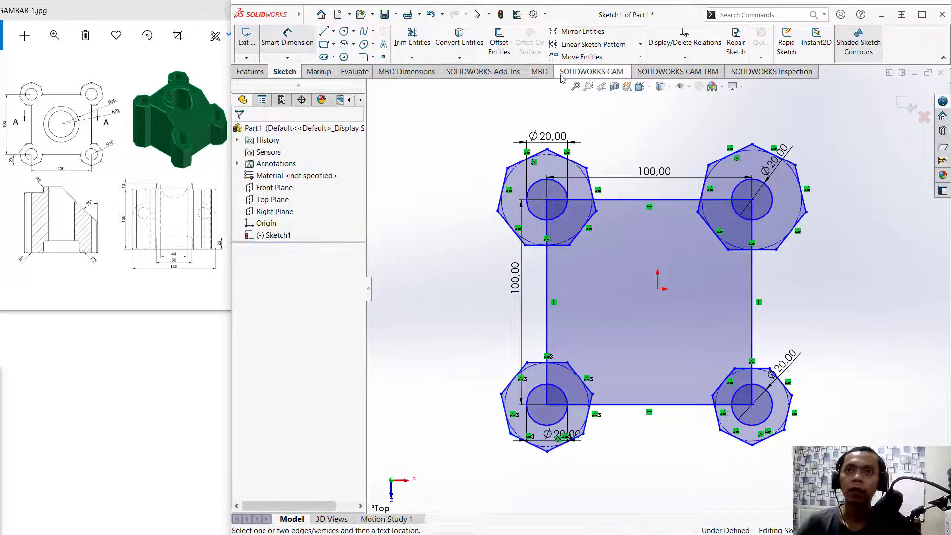
click(547, 201)
click(547, 149)
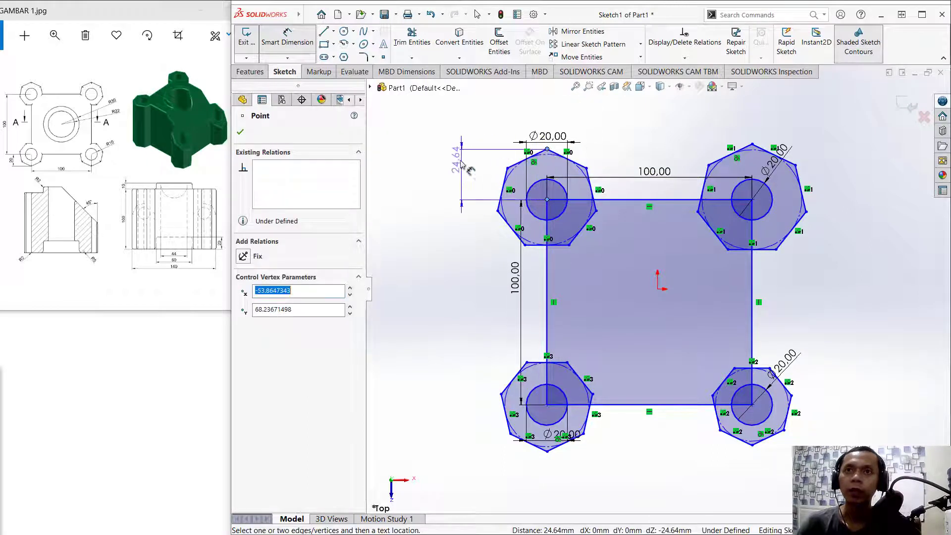
click(443, 171)
text(20)
key(Return)
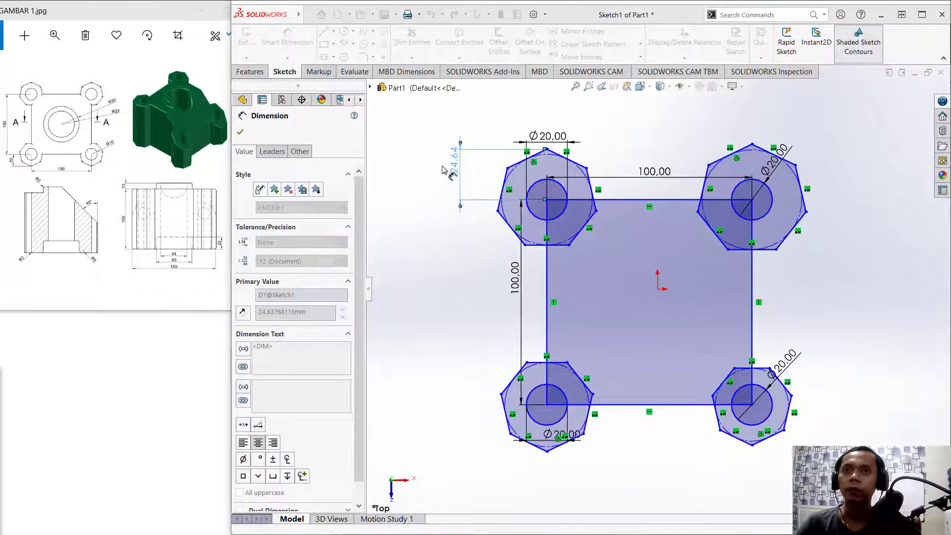
Step: Dimension the upper-right polygon from its centre to its top vertex at 20 mm
click(752, 194)
click(753, 140)
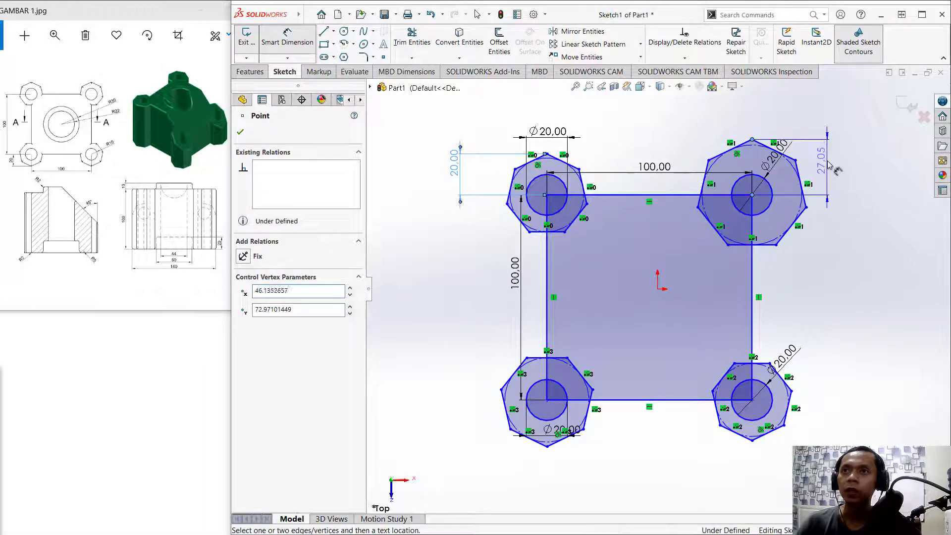
click(827, 164)
text(20)
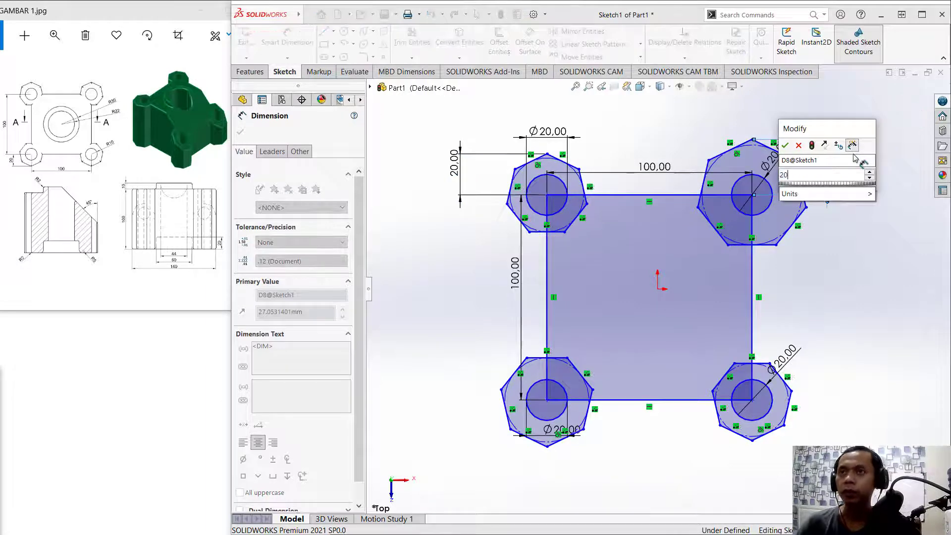
key(Return)
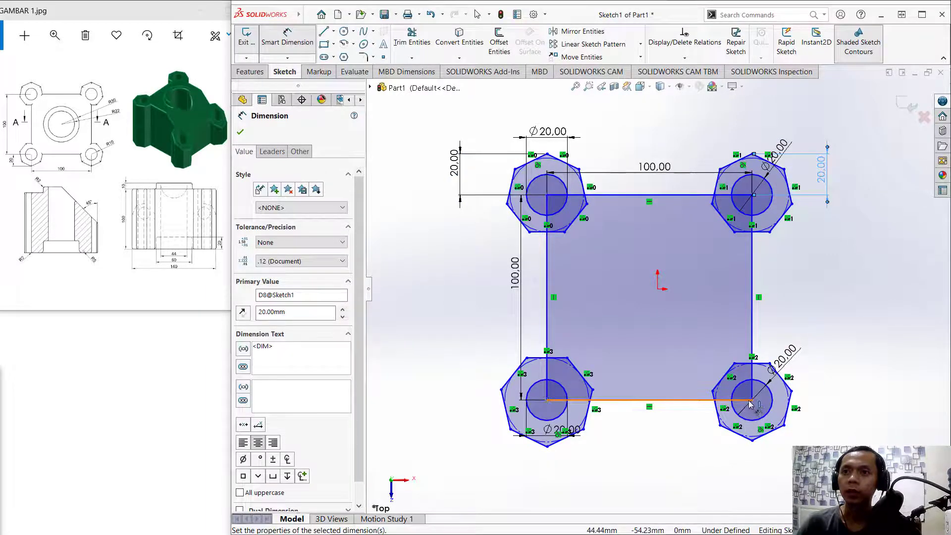
Step: Dimension the lower-right polygon from its centre to its bottom vertex at 20 mm
click(752, 399)
click(752, 440)
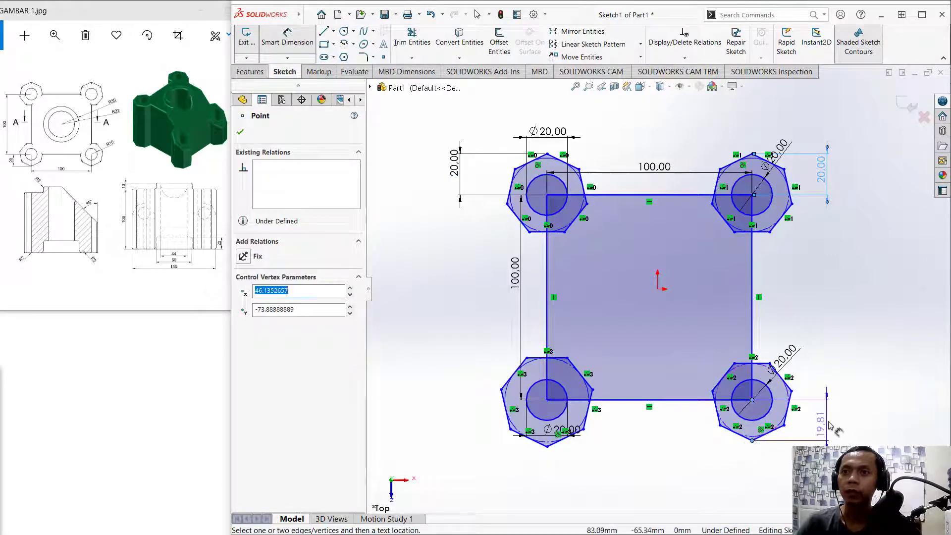
click(829, 418)
text(20)
key(Return)
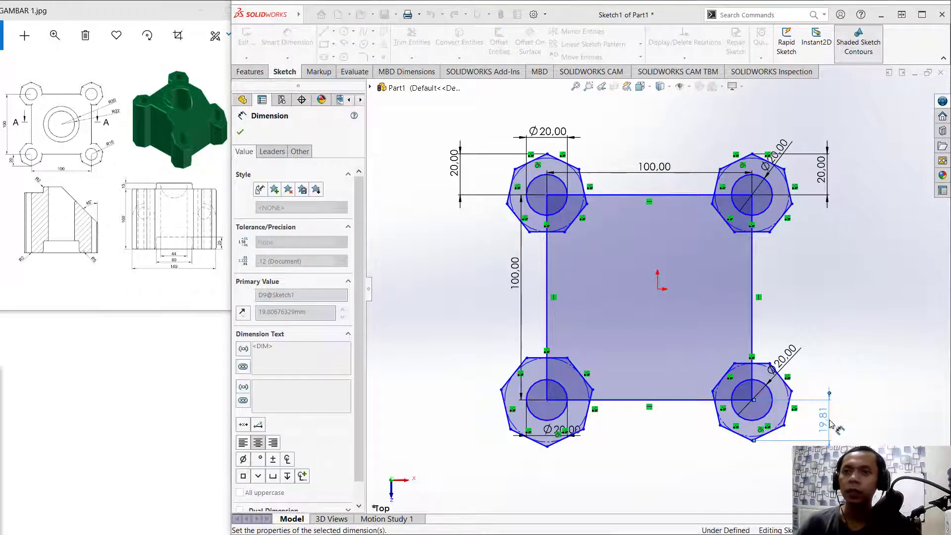
Step: Dimension the lower-left polygon from its centre to its bottom vertex at 20 mm
click(547, 400)
click(547, 446)
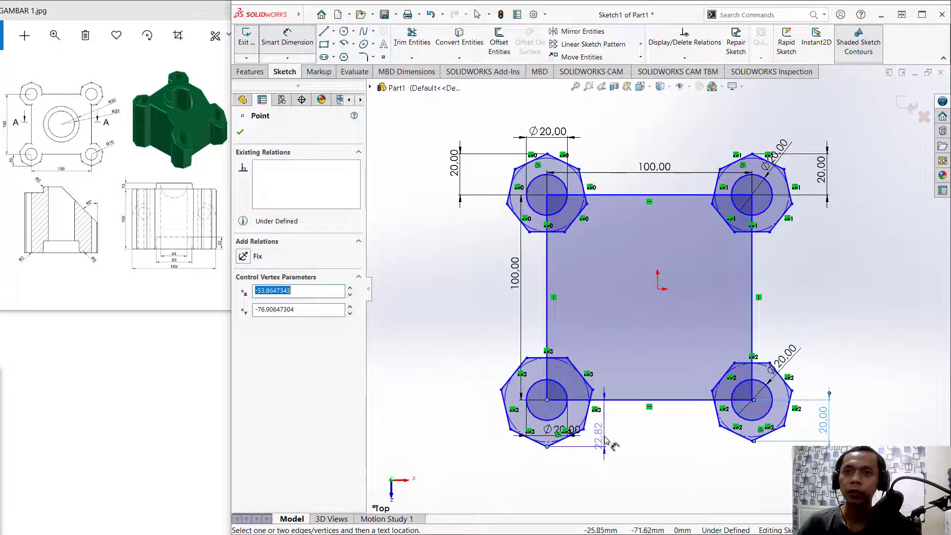
click(601, 433)
text(20)
key(Return)
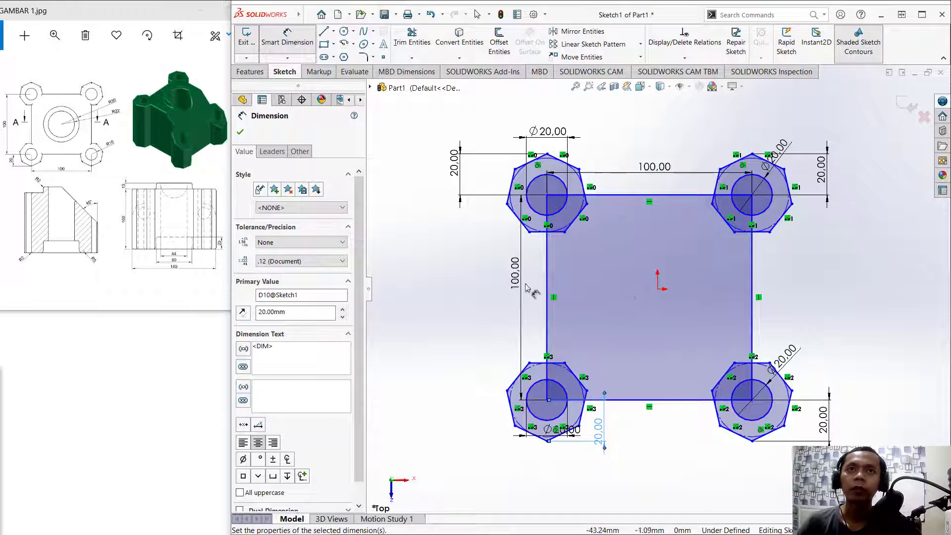
Step: Trim the two left polygons where they cross into the square, and shorten the left ends of the square's top and bottom edges
click(413, 39)
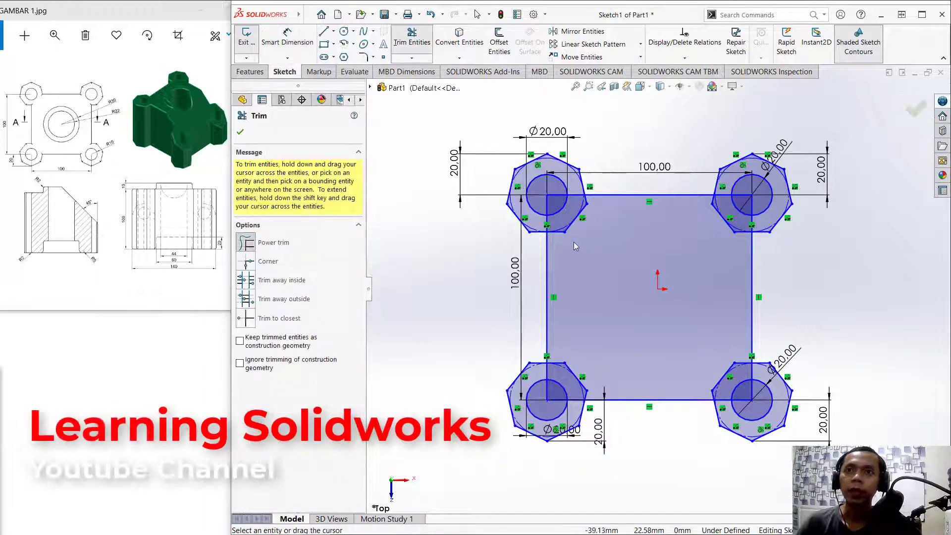
drag(561, 242, 557, 229)
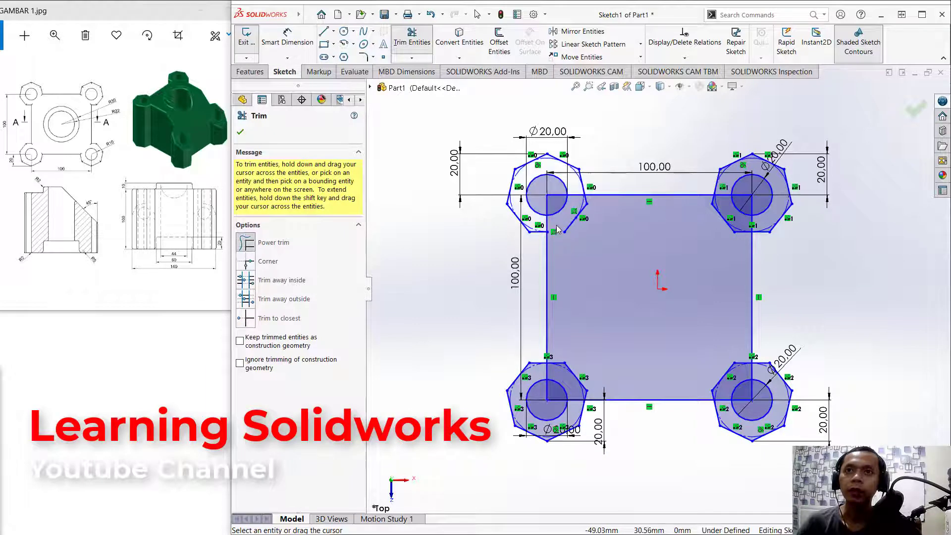
click(548, 197)
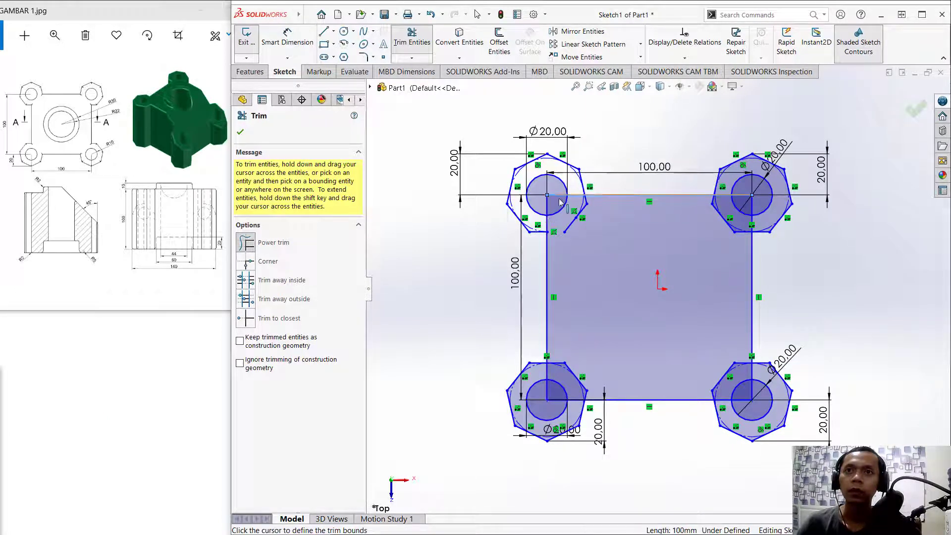
click(577, 198)
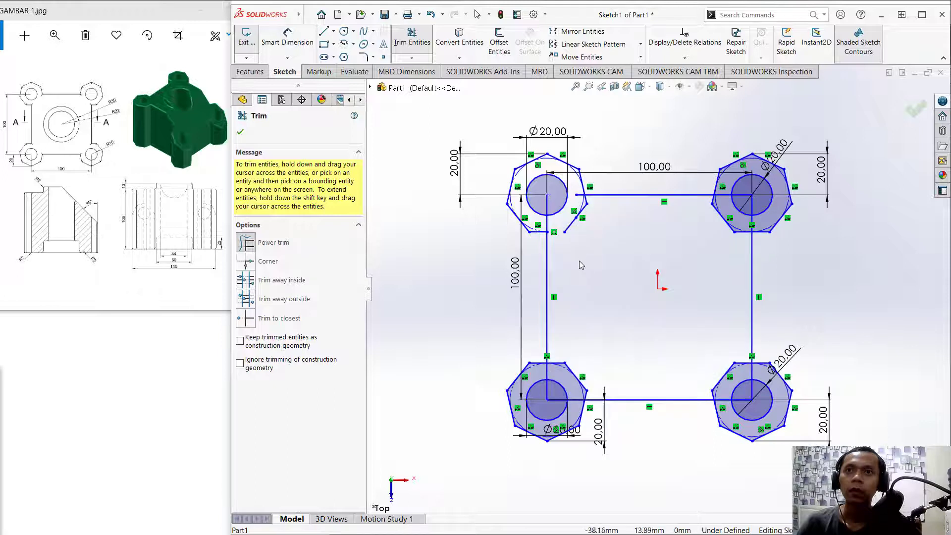
click(588, 400)
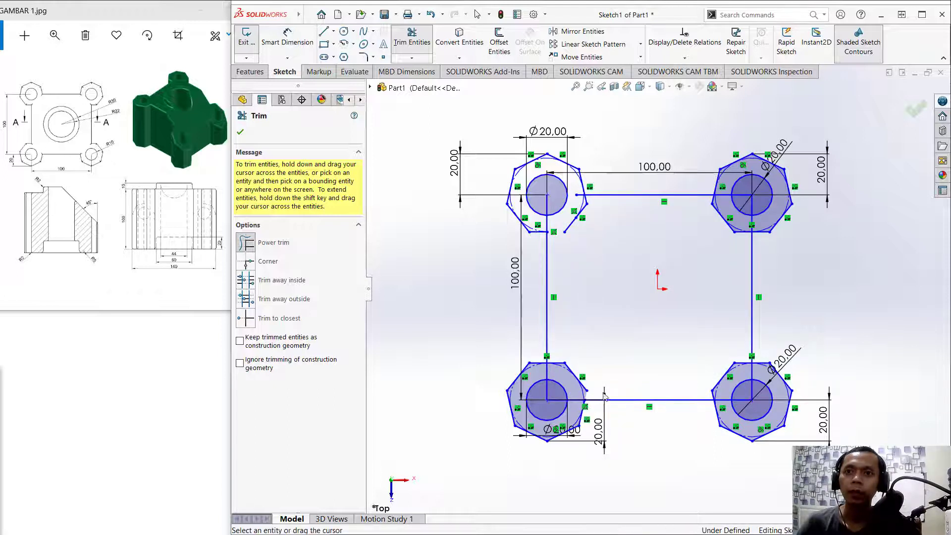
click(560, 400)
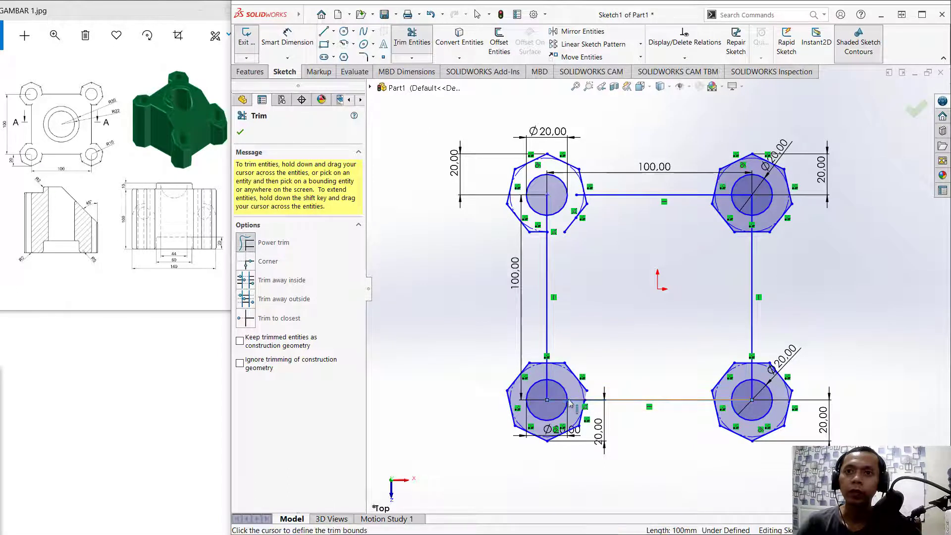
click(576, 403)
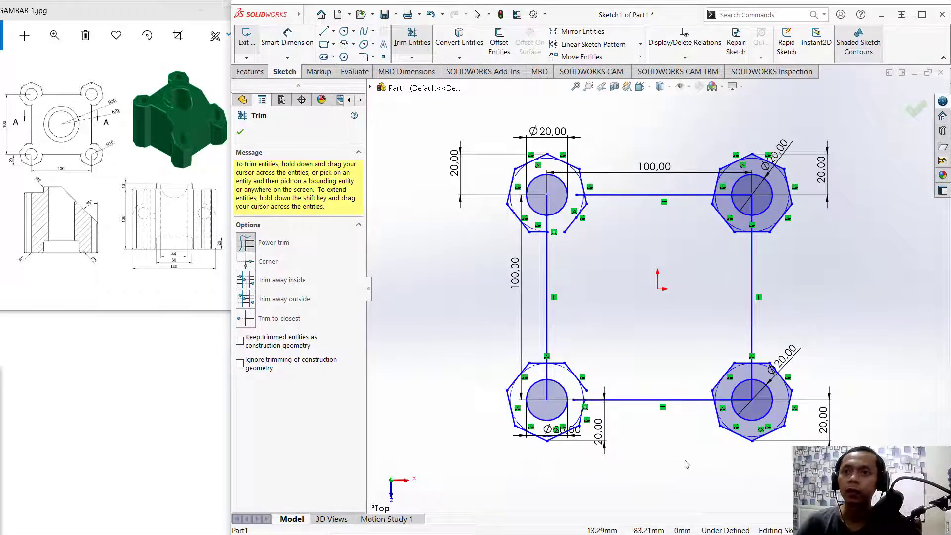
Step: Trim the two right polygons beside the square's horizontal edges, shorten those edges' right ends, and close the sketch
click(711, 397)
click(713, 400)
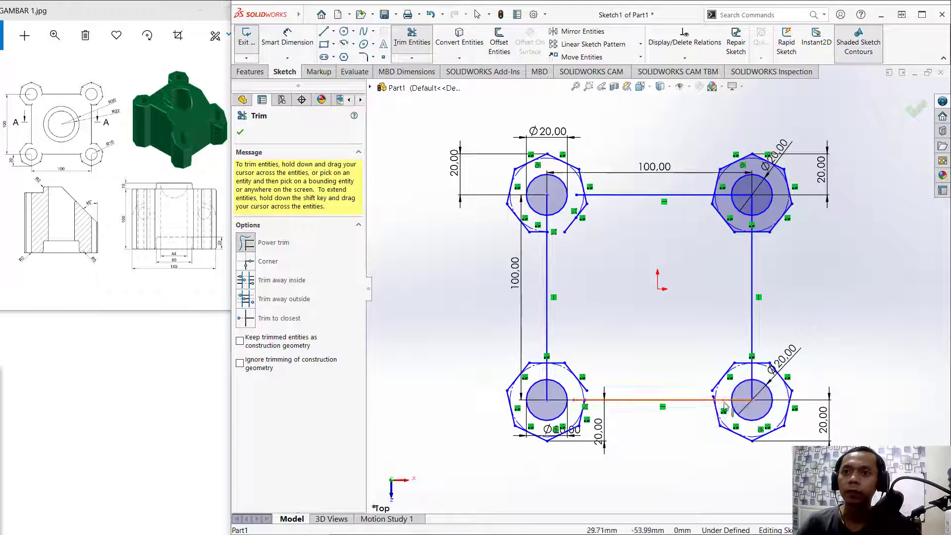
click(728, 400)
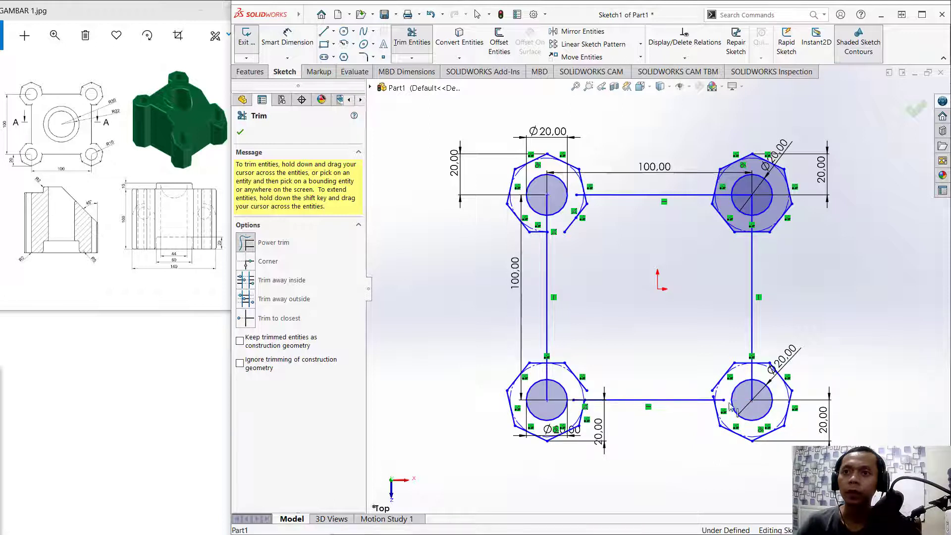
click(727, 199)
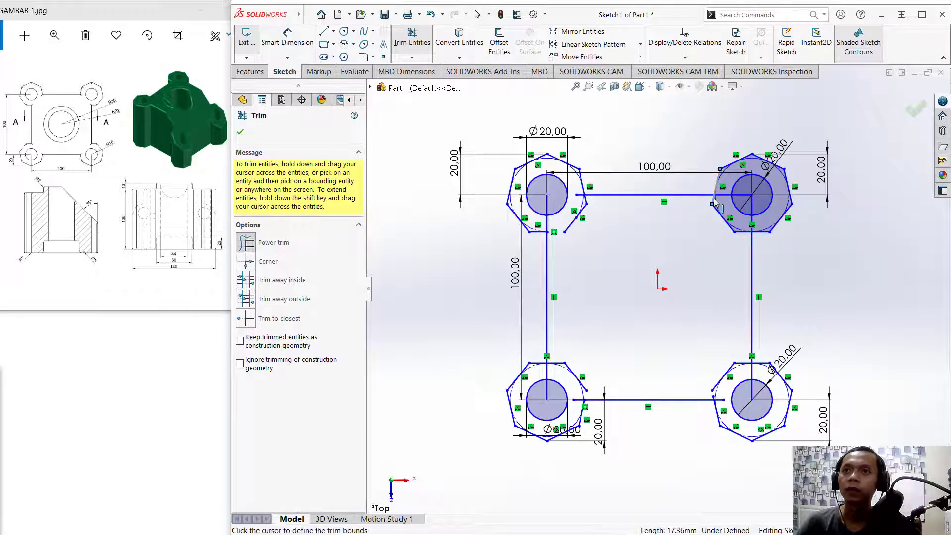
key(ctrl+z)
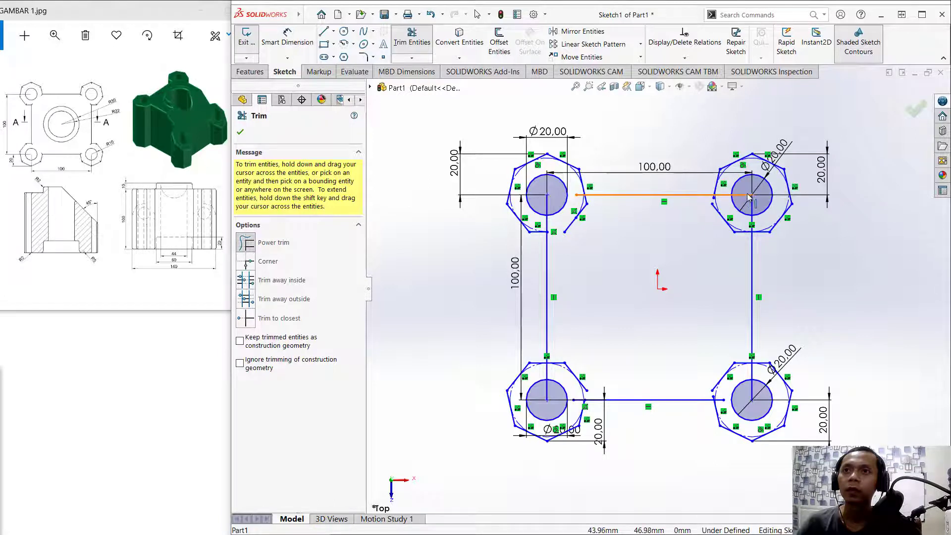
click(725, 198)
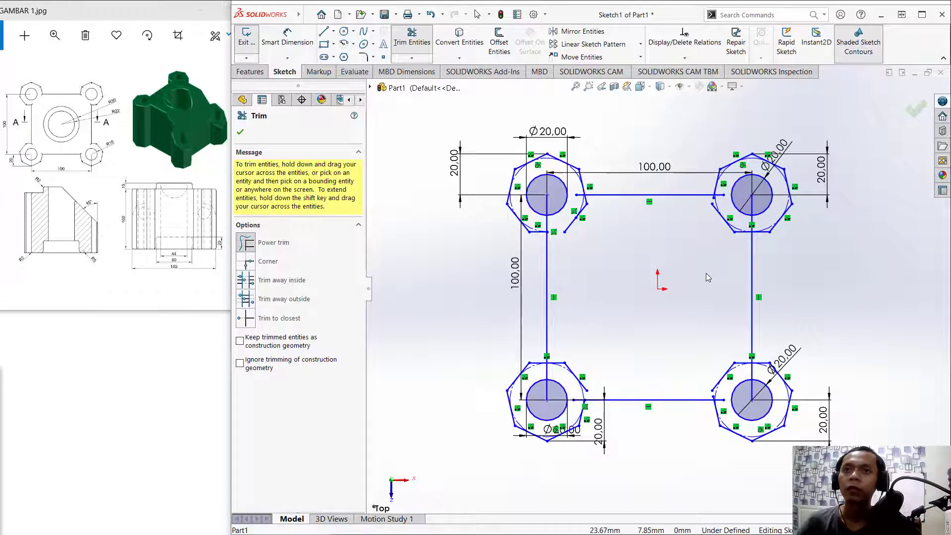
click(241, 132)
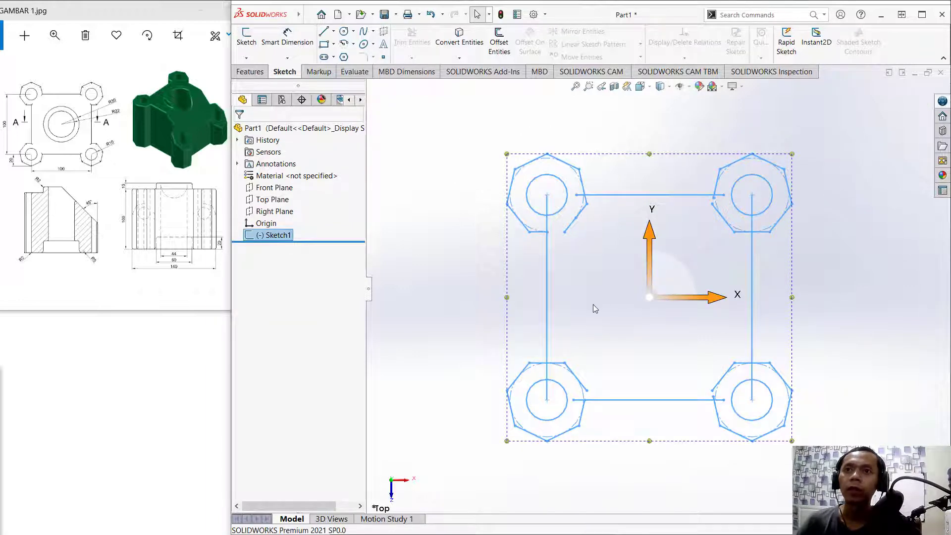
Step: Extrude the base sketch's region, including the corner polygons but not their holes, to a blind depth of 100 mm
mouse_move(594, 233)
middle_down()
mouse_move(575, 170)
mouse_move(560, 171)
mouse_move(592, 195)
middle_up()
click(251, 71)
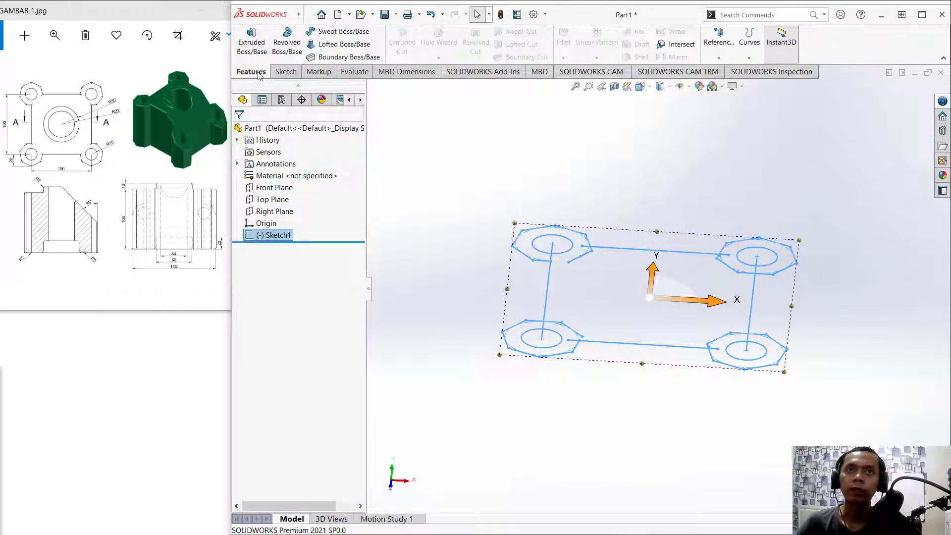
click(251, 44)
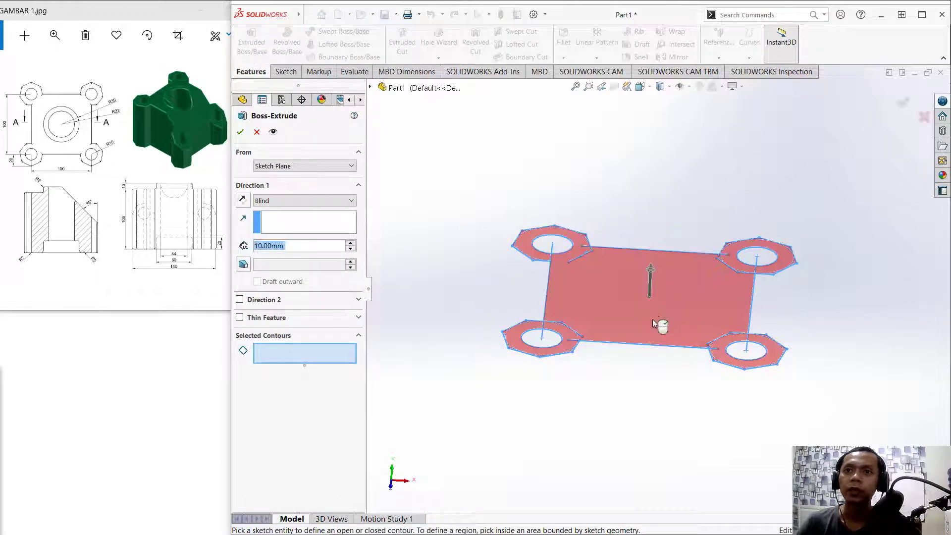
click(667, 310)
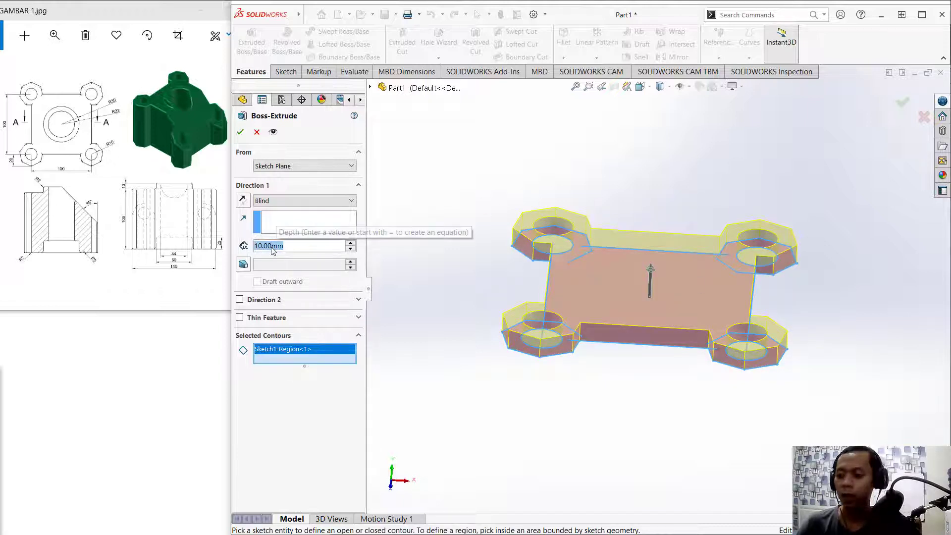
text(1)
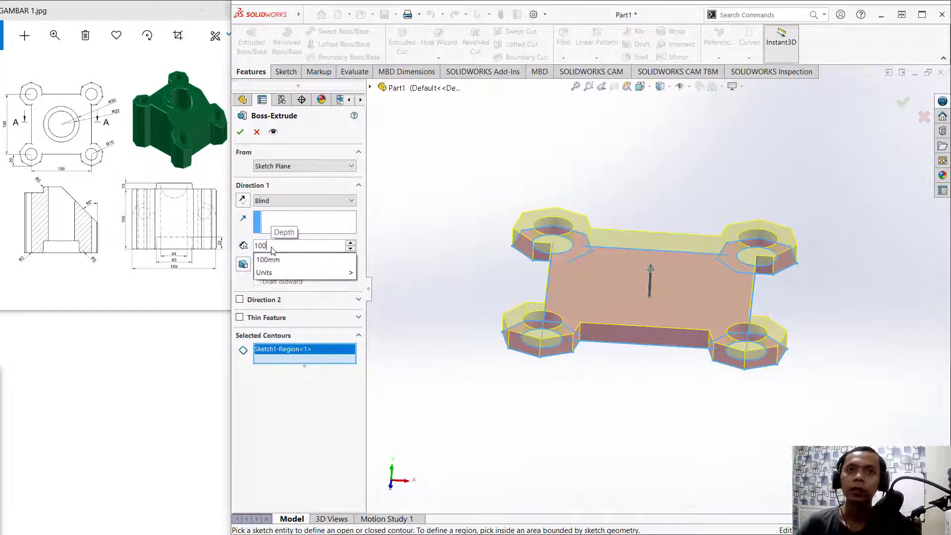
text(00)
key(Return)
scroll(753, 272, down, 2)
scroll(753, 271, up, 2)
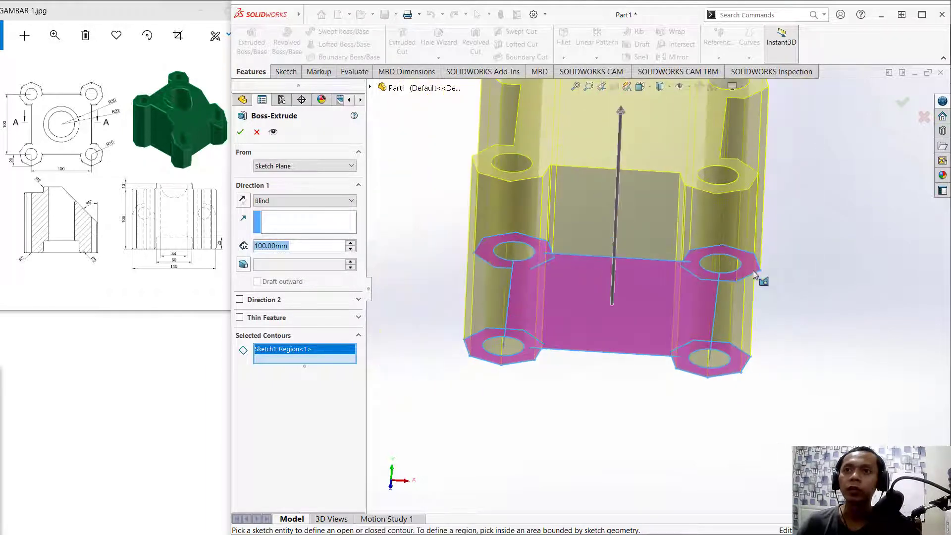
click(242, 133)
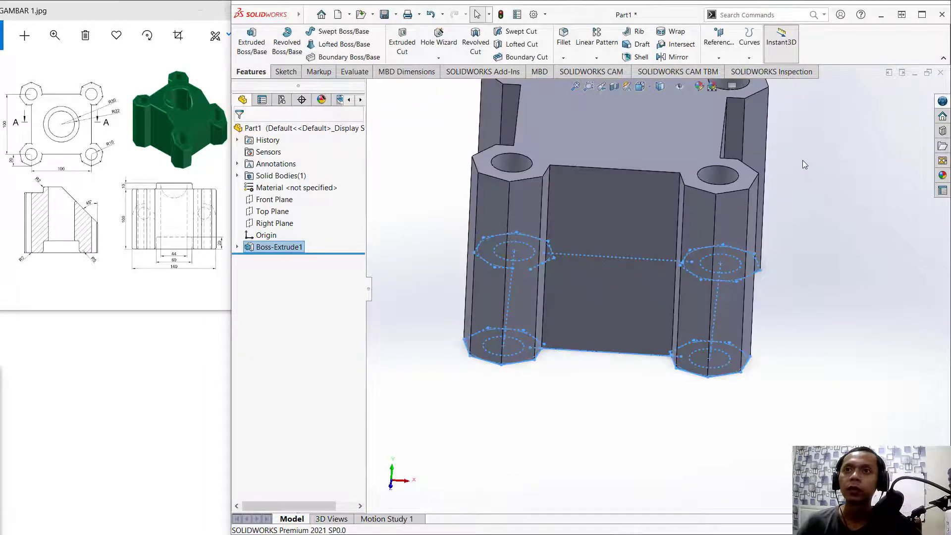
Step: Sketch a circle of about 34 mm radius at the centre of the block's top face
middle_drag(803, 163, 795, 231)
scroll(820, 198, up, 5)
scroll(812, 213, down, 3)
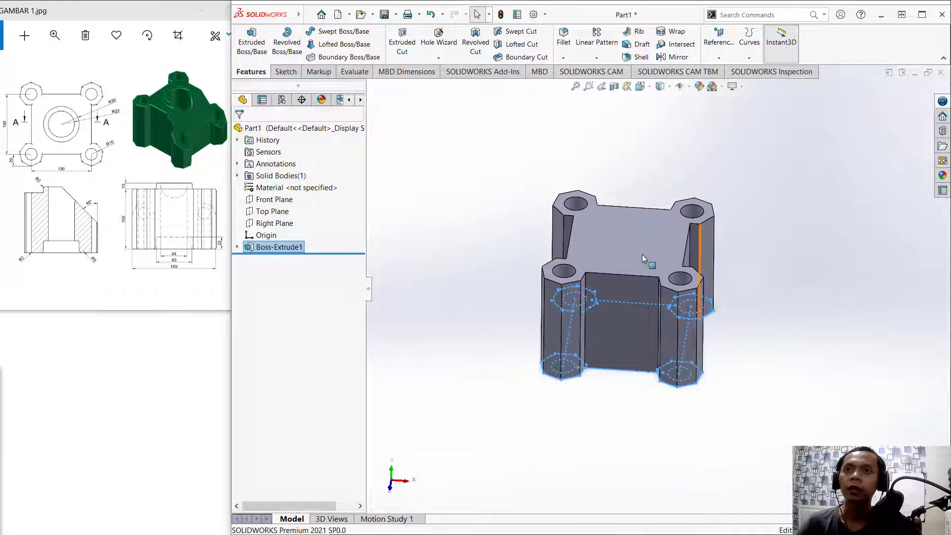
click(615, 242)
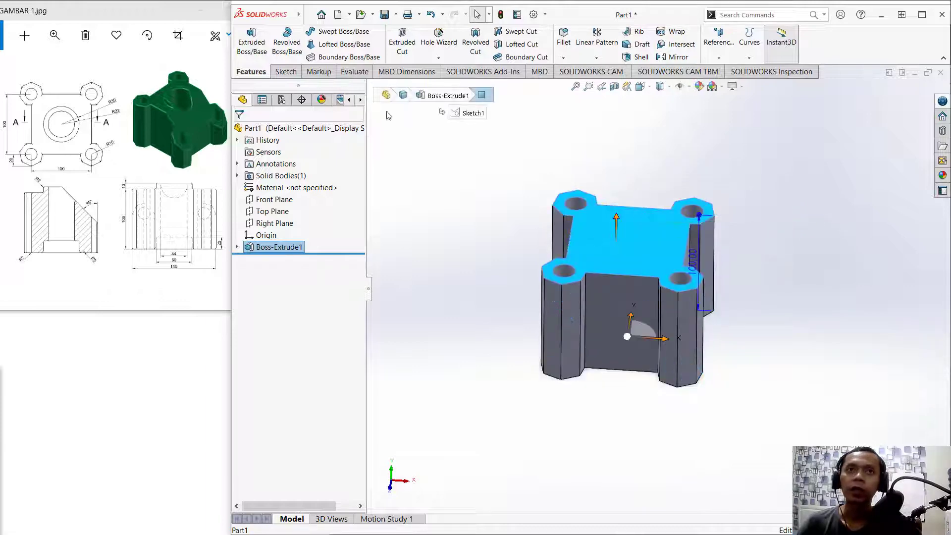
click(280, 72)
click(245, 43)
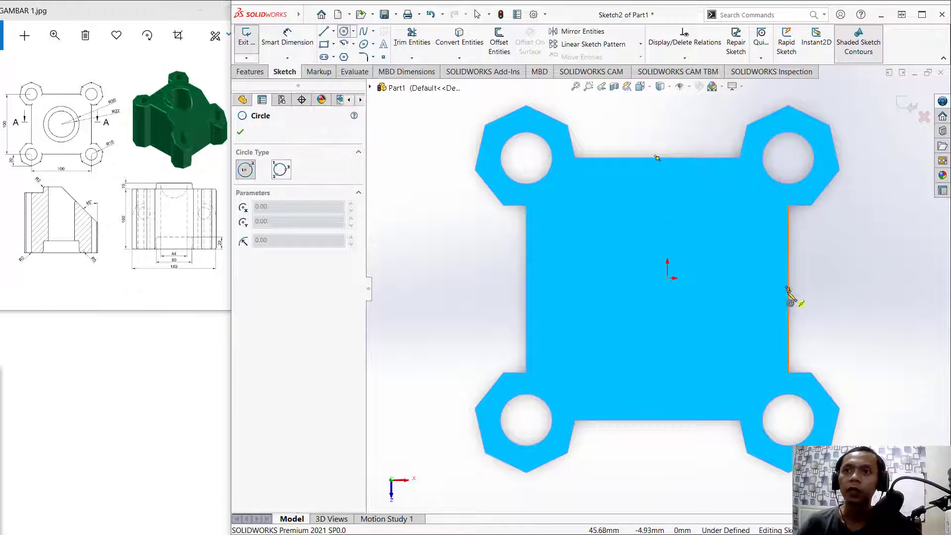
click(658, 290)
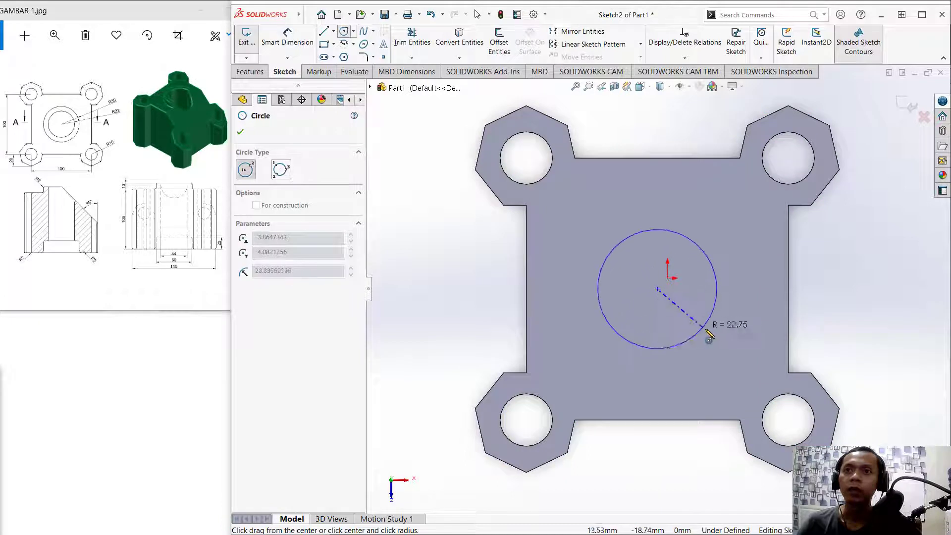
click(728, 343)
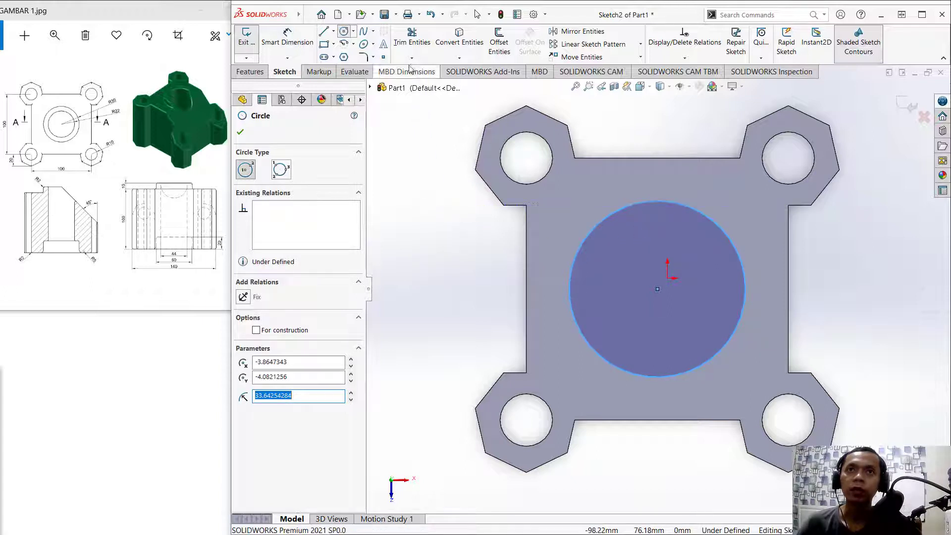
Step: Dimension the central circle to a diameter of 60 mm and close the sketch
click(312, 42)
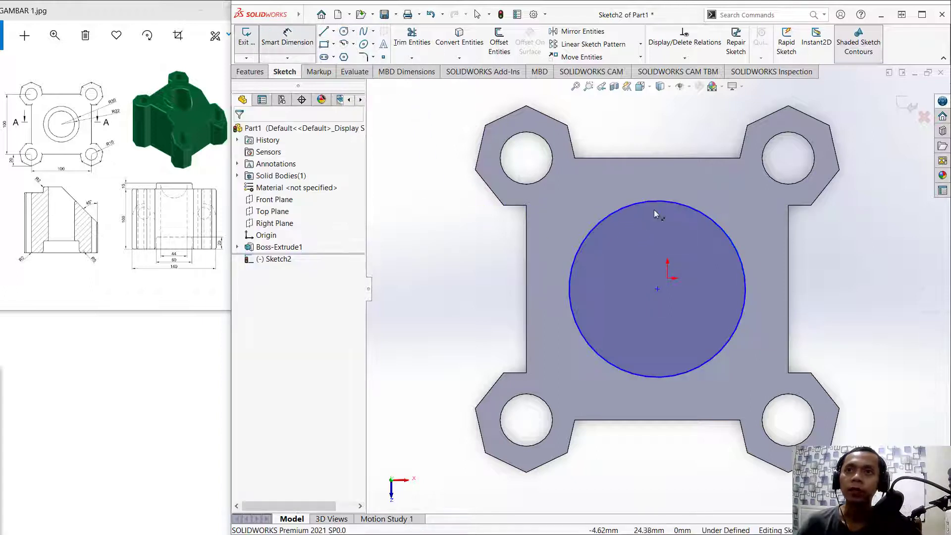
click(652, 202)
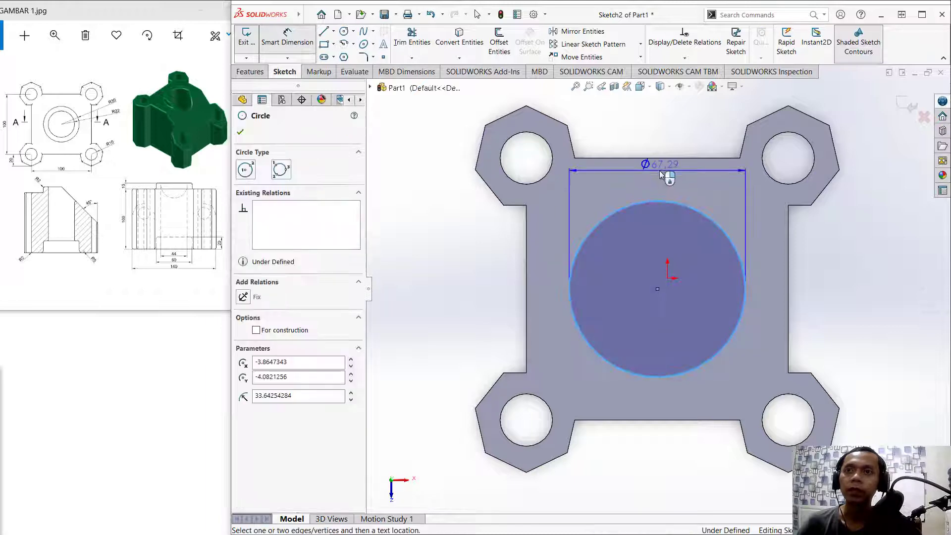
click(632, 186)
text(60)
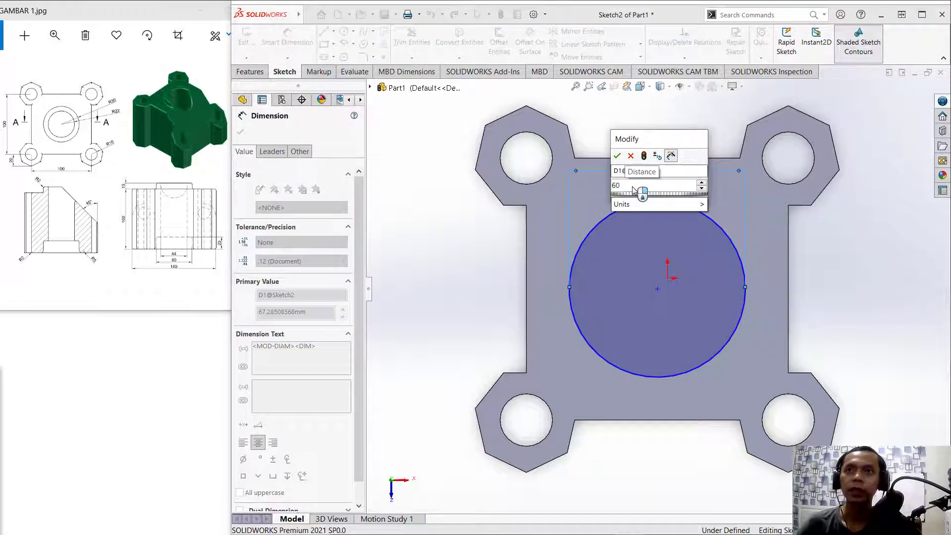
key(Return)
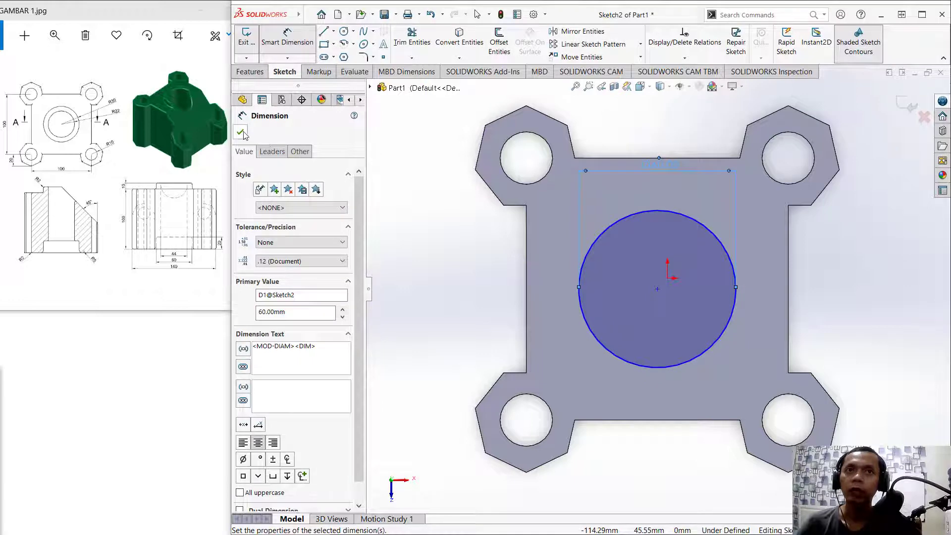
click(242, 132)
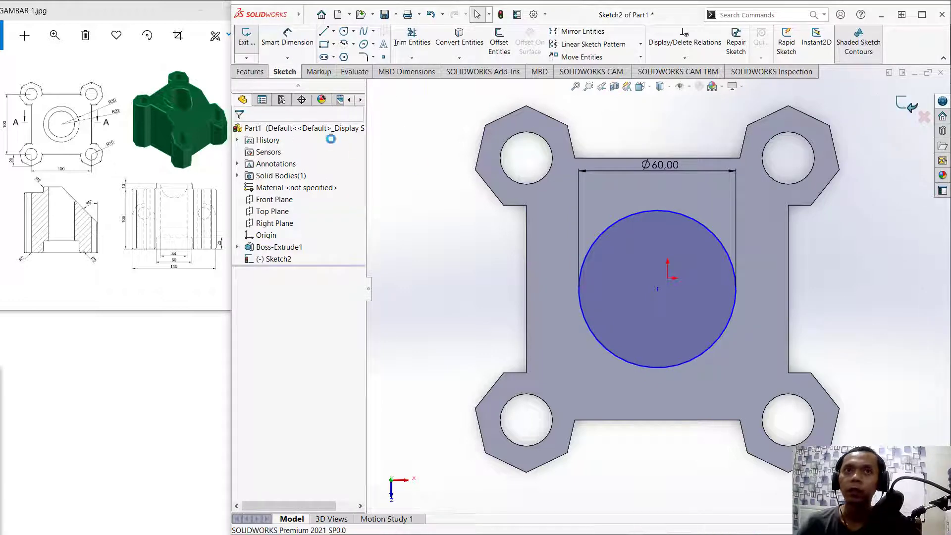
Step: Extrude the central 60 mm circle upward from the block's top face to a blind depth of 100 mm
click(251, 72)
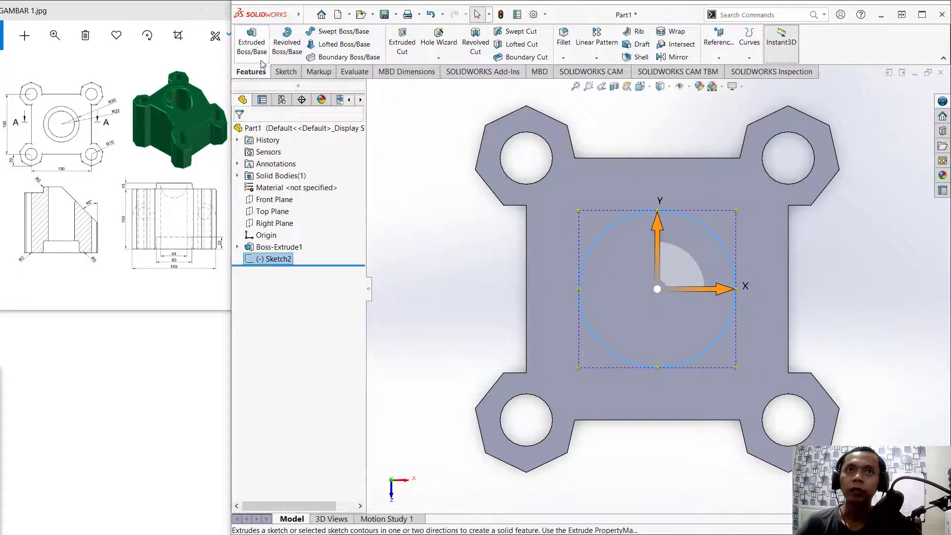
click(252, 46)
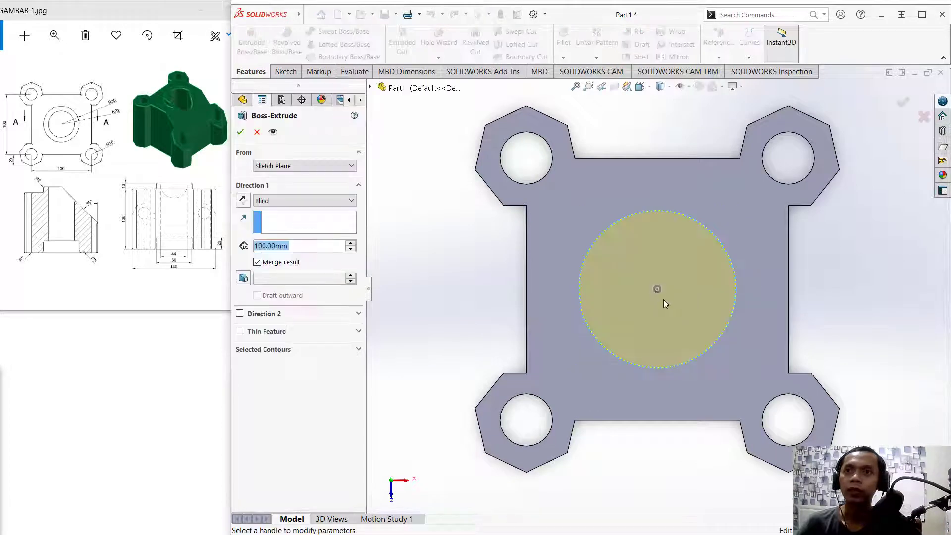
mouse_move(667, 325)
middle_down()
mouse_move(681, 174)
mouse_move(666, 193)
middle_up()
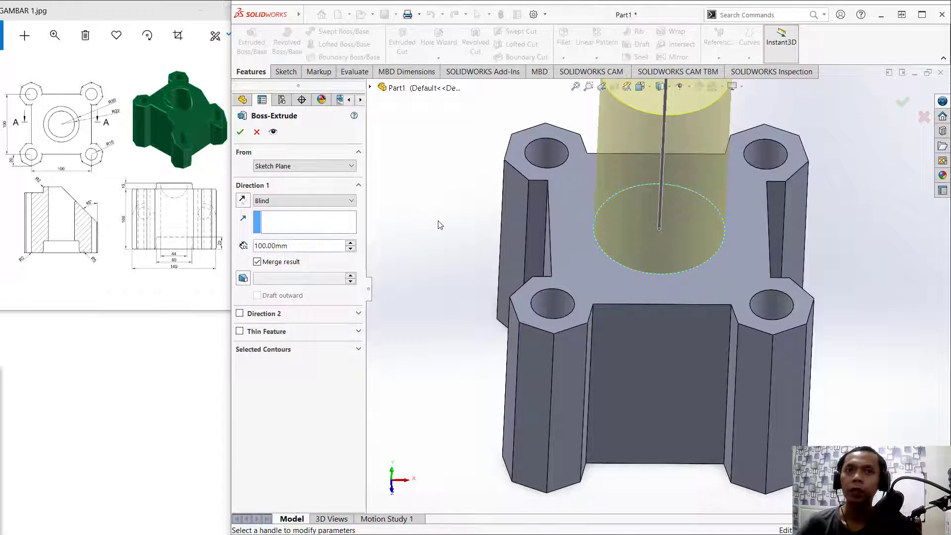
key(Return)
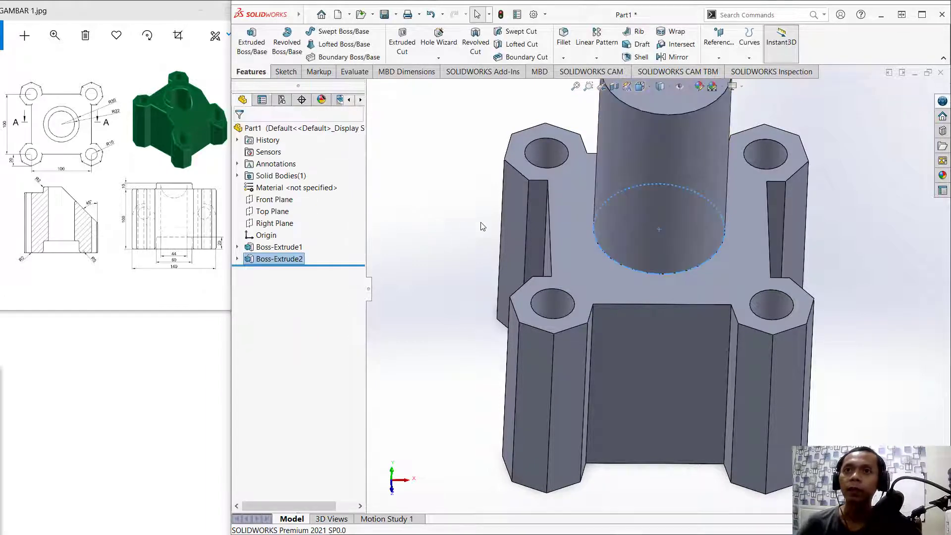
Step: Edit the central cylindrical boss's extrusion and set its depth to 10 mm
right_click(297, 263)
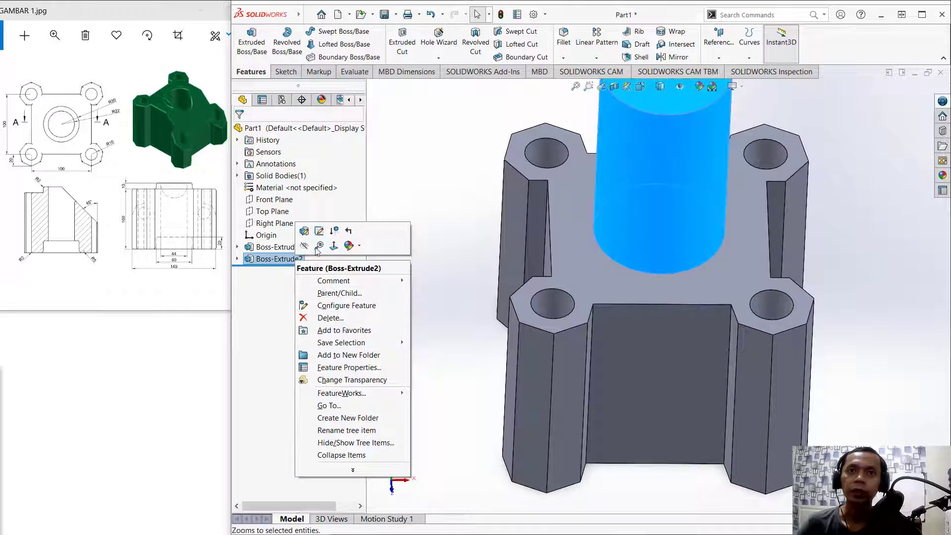
click(305, 232)
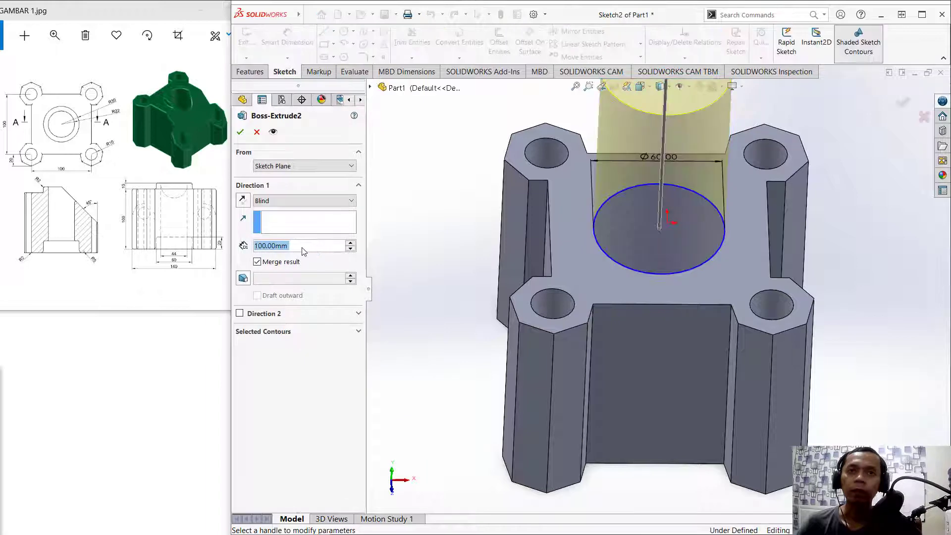
click(299, 247)
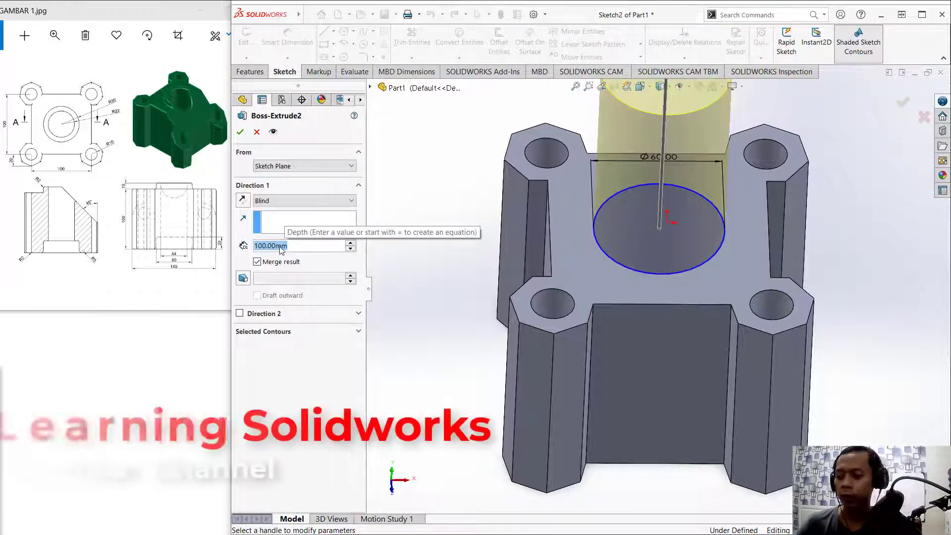
text(10)
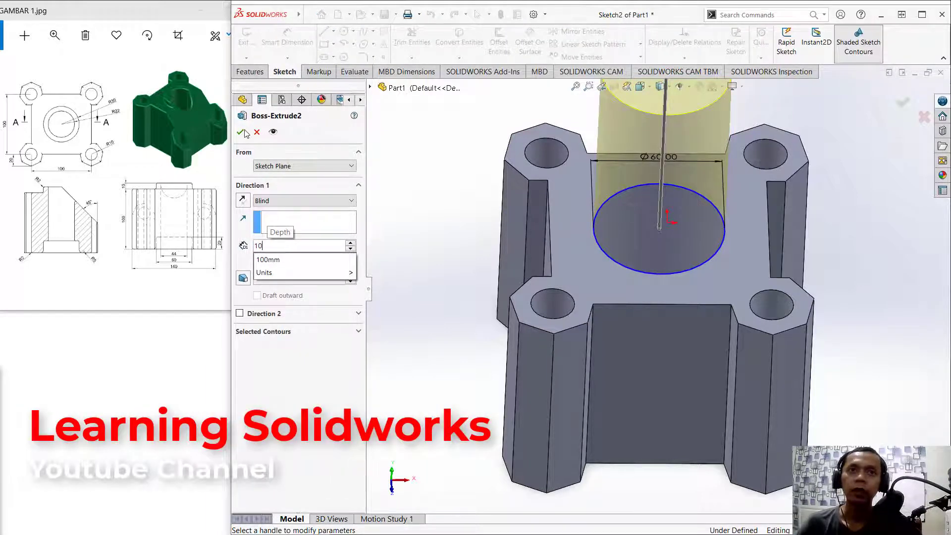
key(Return)
click(241, 134)
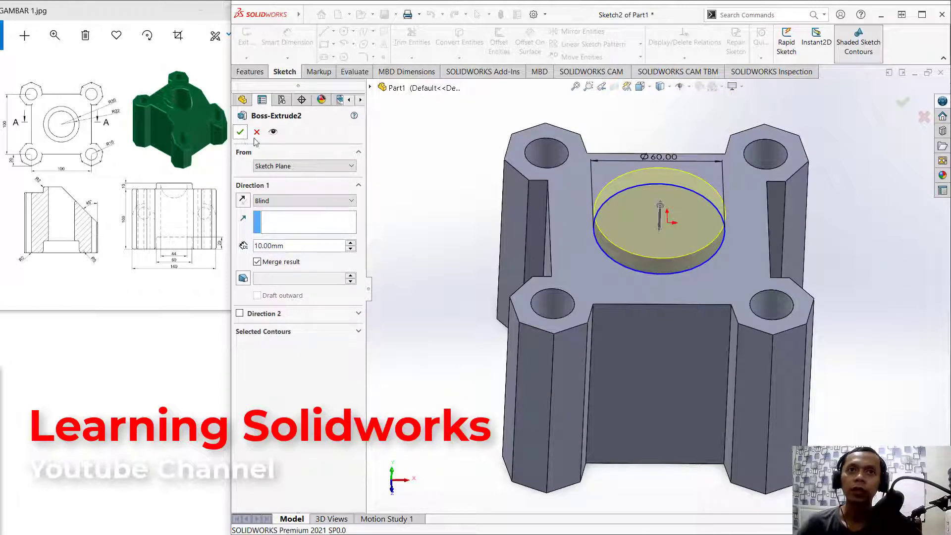
Step: Start a sketch on the cylindrical boss's top face and draw a concentric circle of about 15 mm radius
click(659, 216)
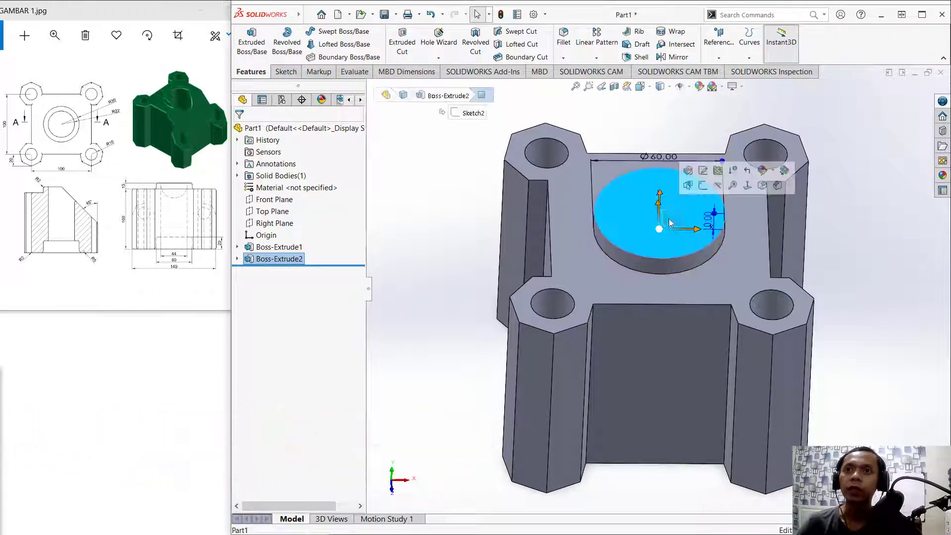
click(287, 72)
click(246, 38)
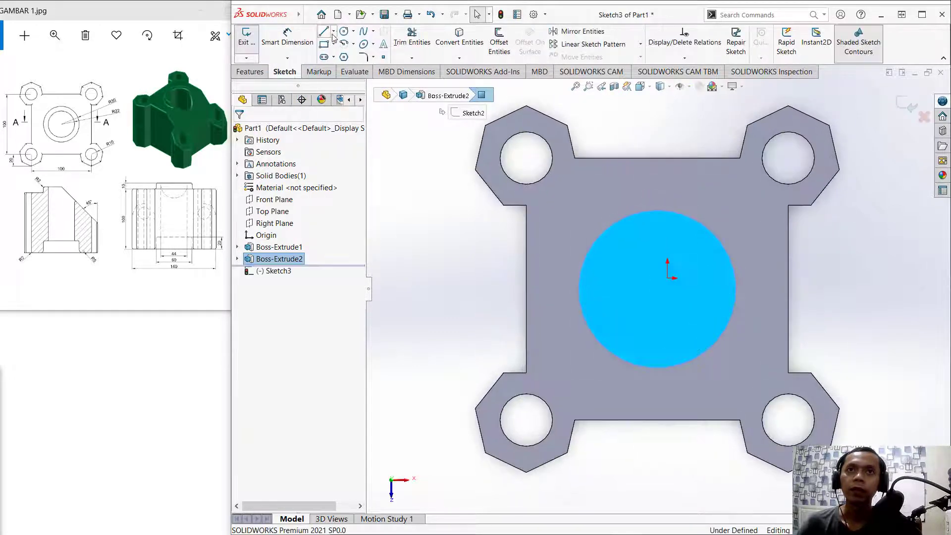
click(366, 46)
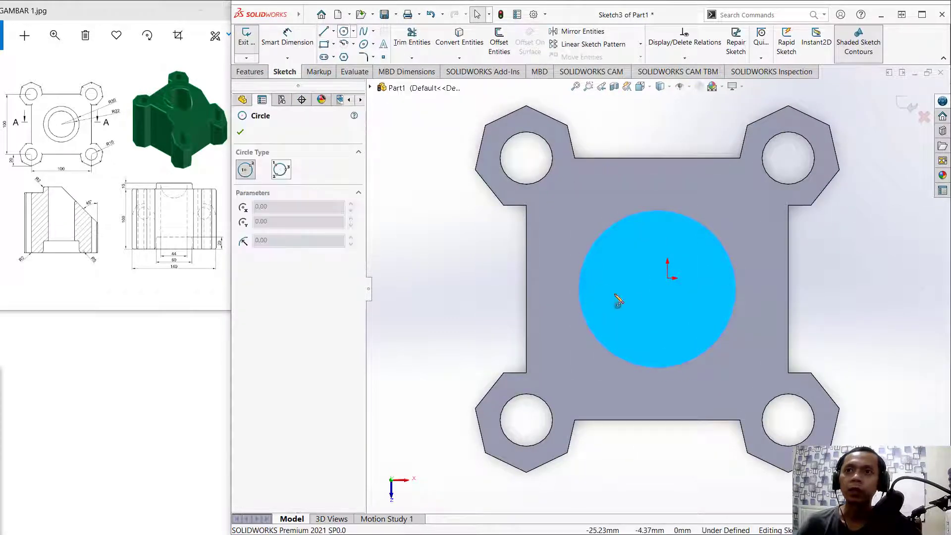
click(658, 290)
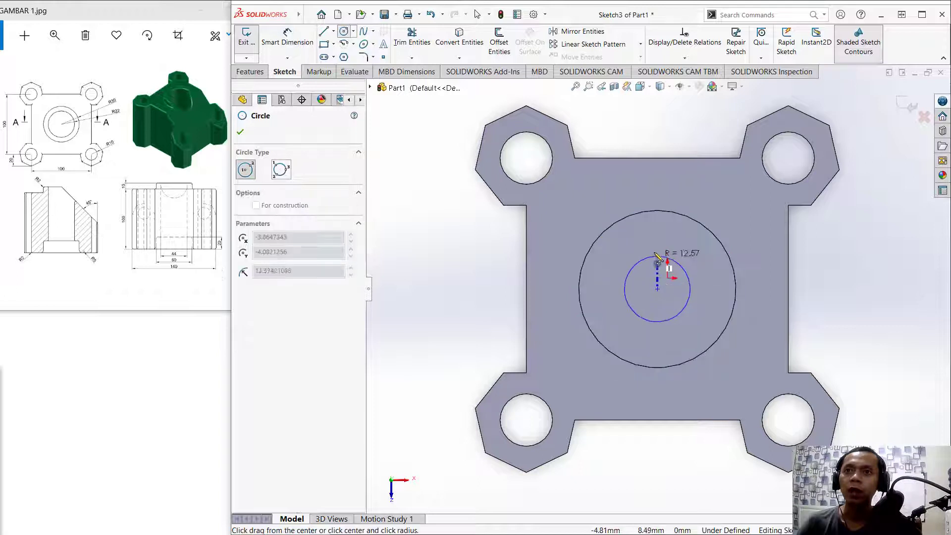
click(674, 251)
Step: Dimension the circle on the boss's top face to a diameter of 44 mm
click(288, 40)
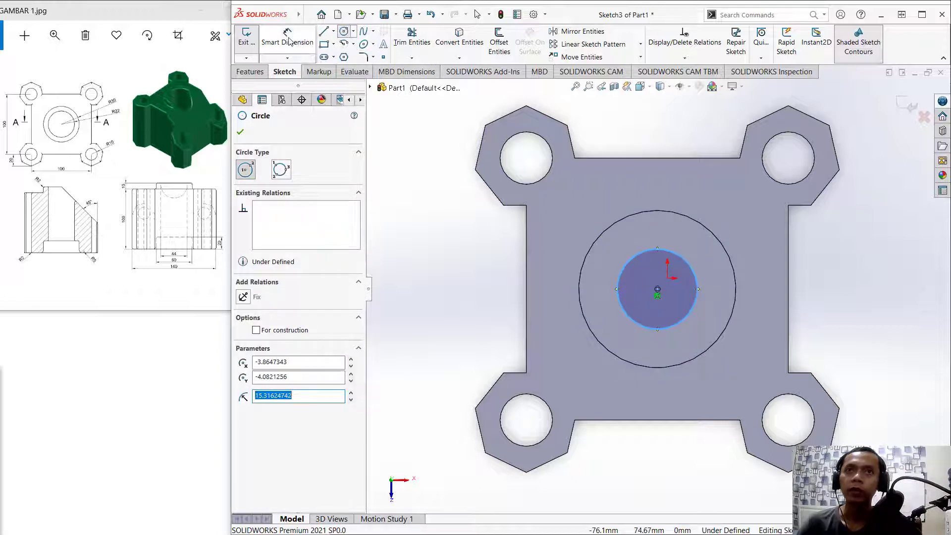
click(639, 253)
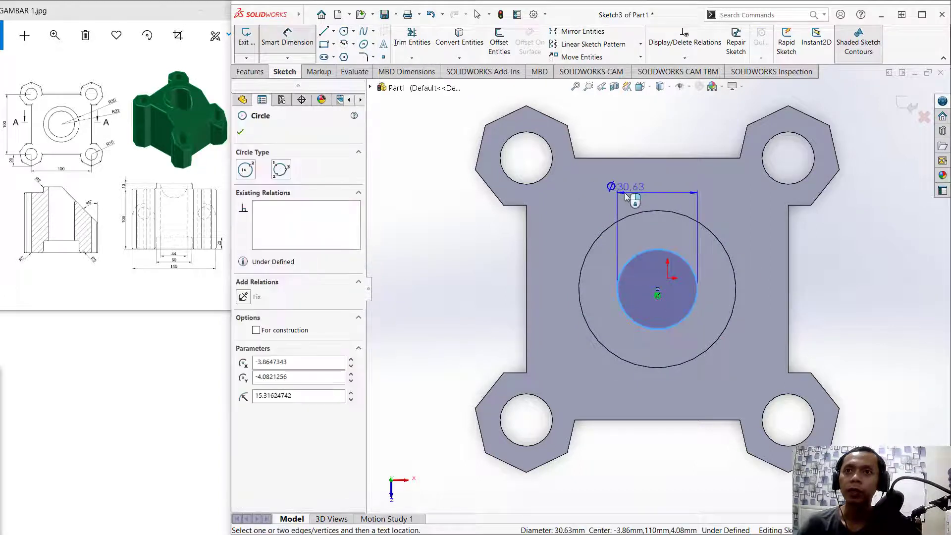
click(625, 192)
text(44)
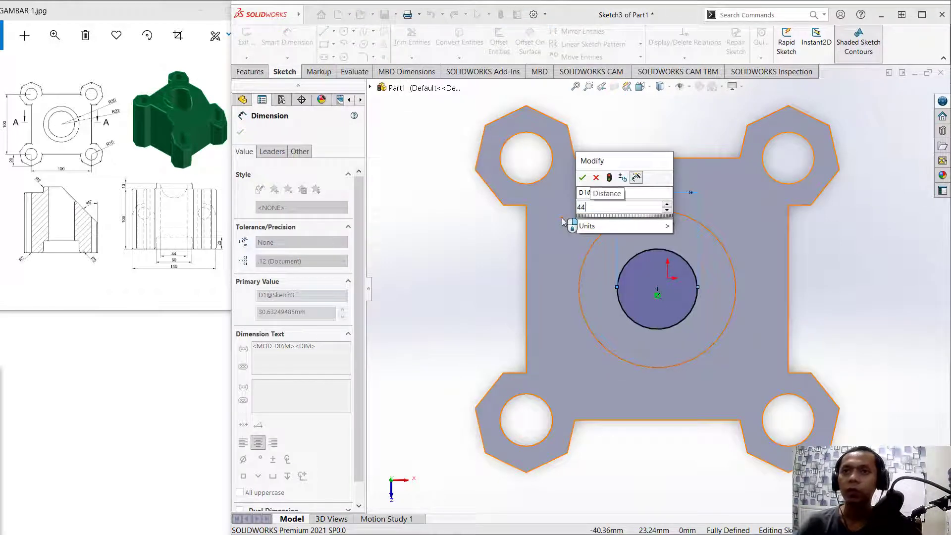
key(Return)
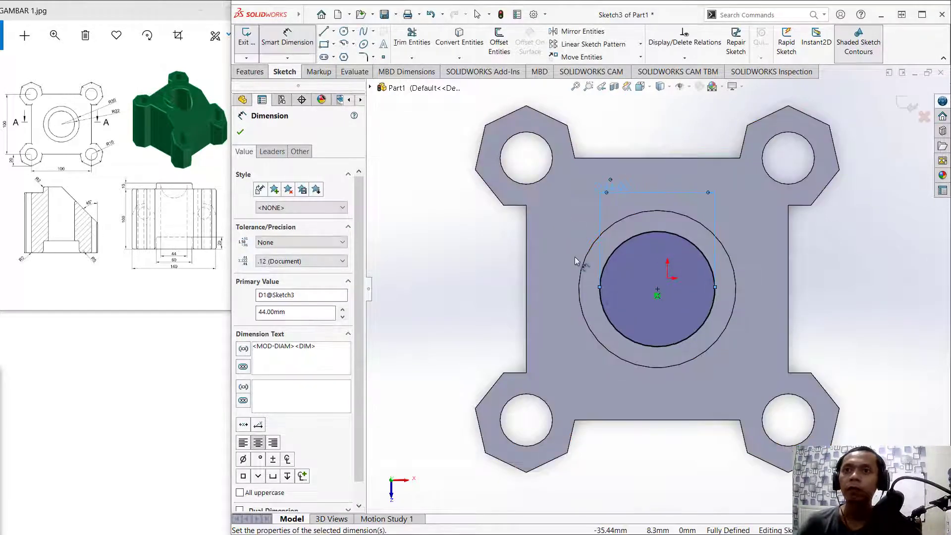
Step: Cut the 44 mm circle down through the whole block with a blind Extruded Cut 169 mm deep
click(255, 73)
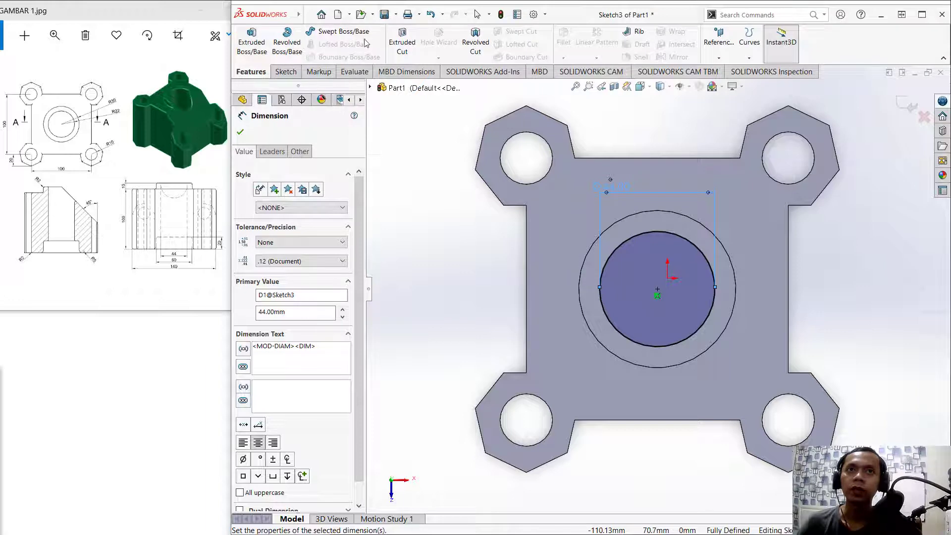
click(401, 45)
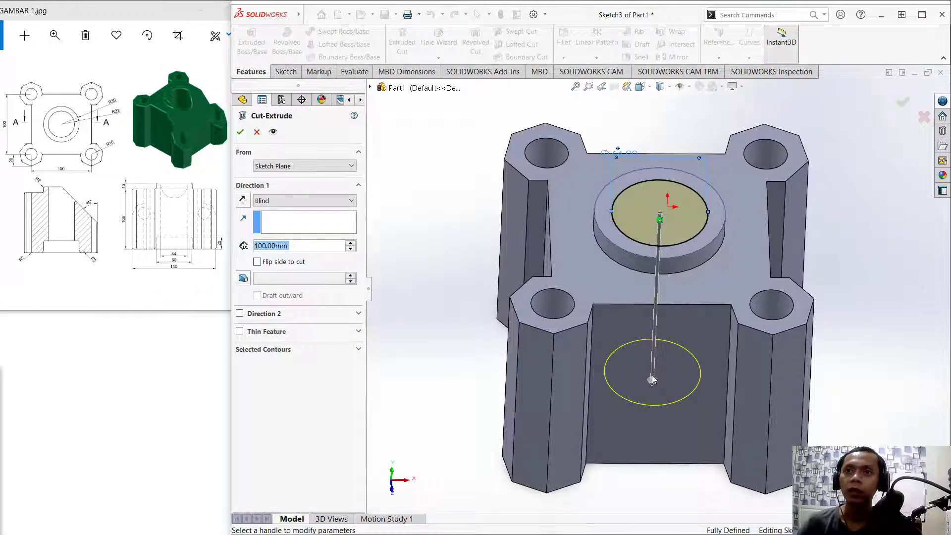
drag(652, 380, 628, 486)
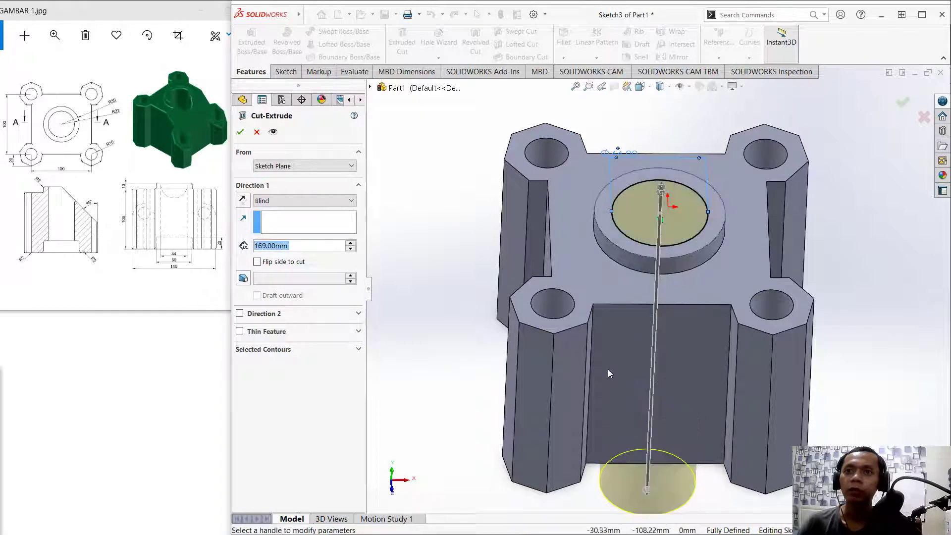
click(240, 133)
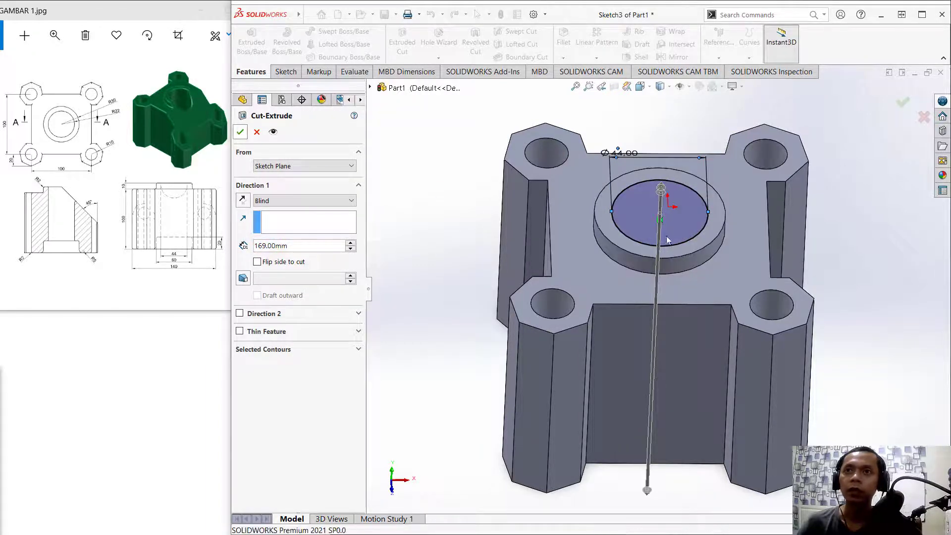
Step: Start a sketch on the block's bottom face and draw a circle of about 37 mm radius concentric with the central hole
middle_drag(674, 222, 664, 208)
middle_drag(675, 288, 686, 25)
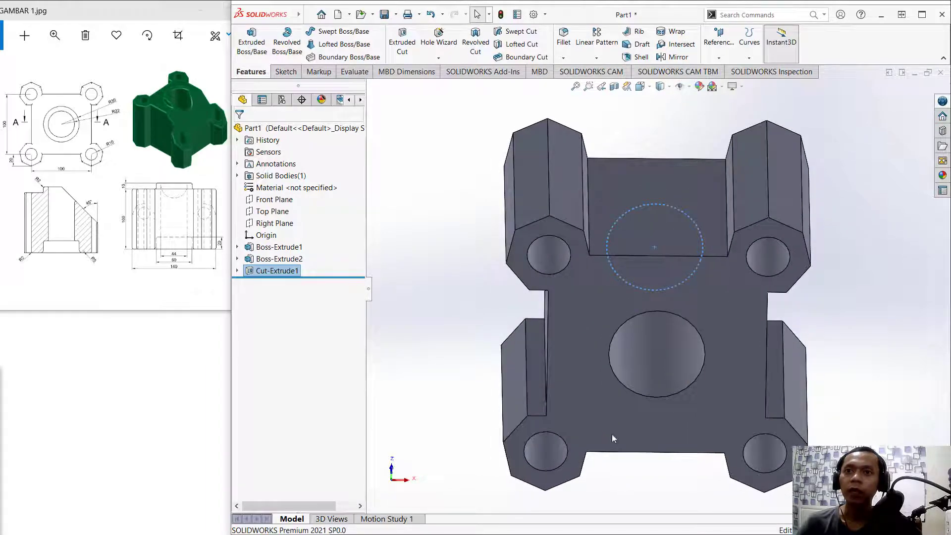
click(597, 400)
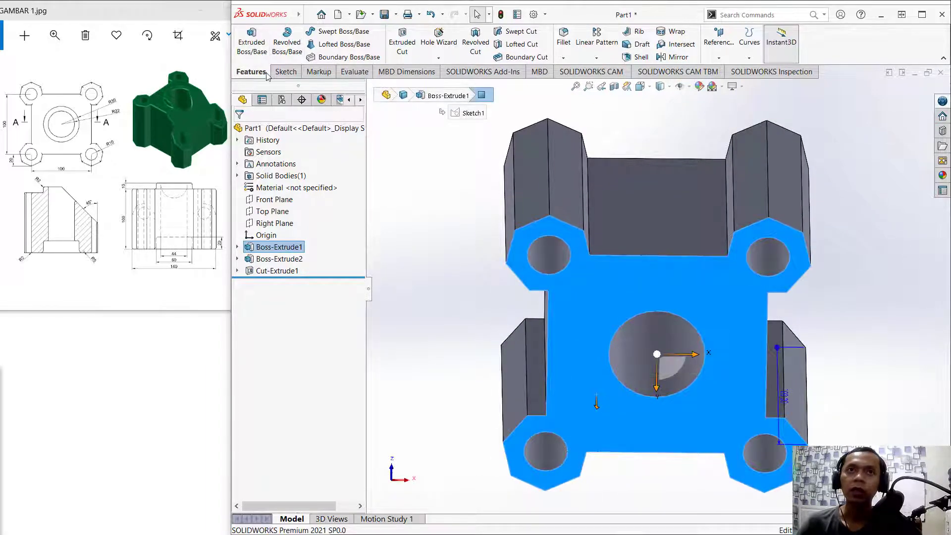
click(285, 71)
click(246, 39)
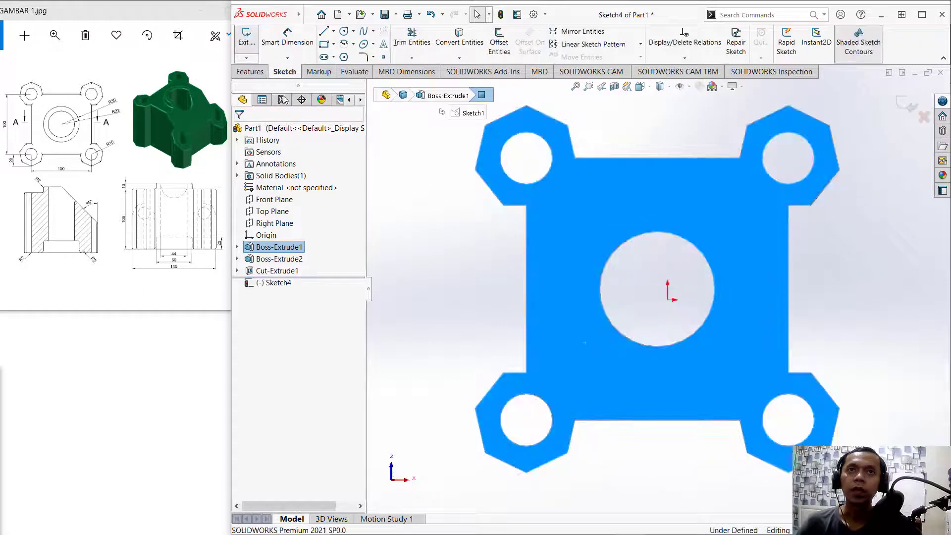
click(344, 32)
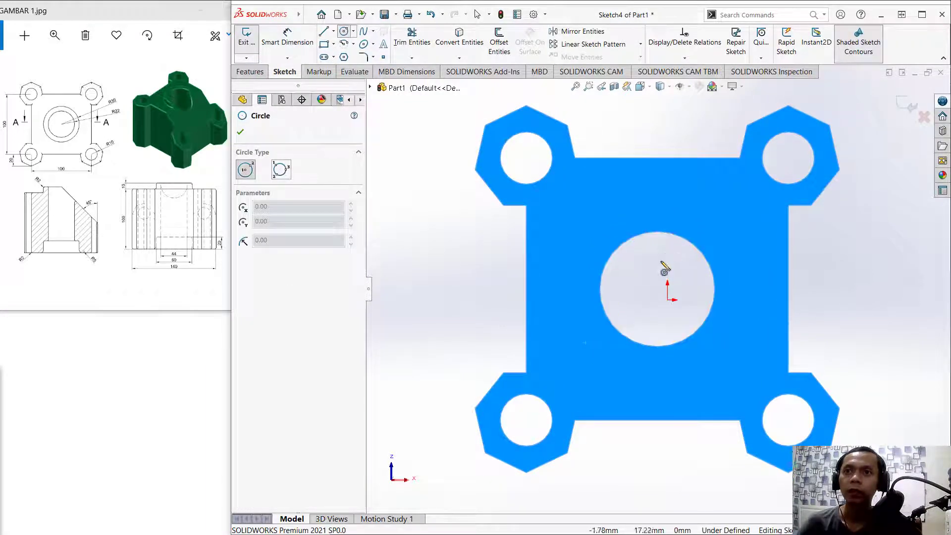
click(657, 289)
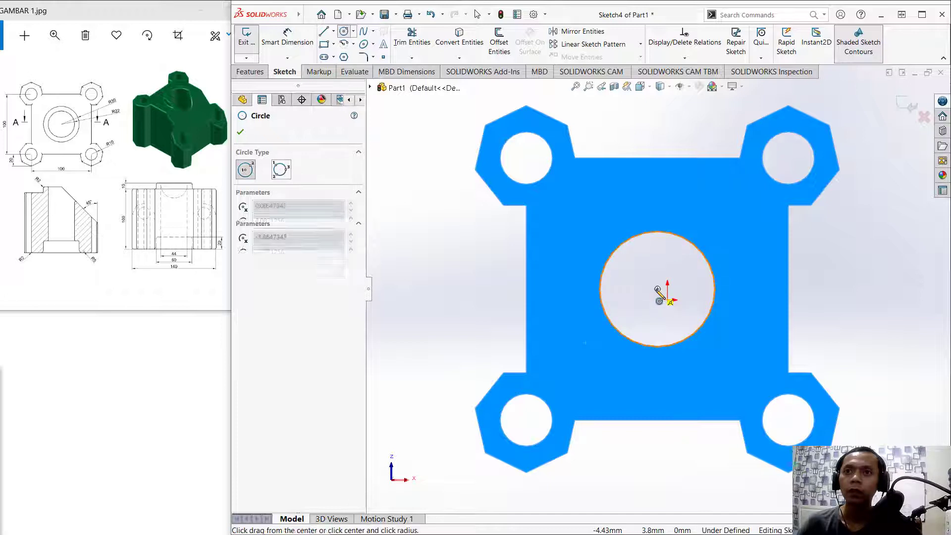
click(725, 220)
Step: Dimension the circle on the bottom face to a diameter of 60 mm
click(284, 44)
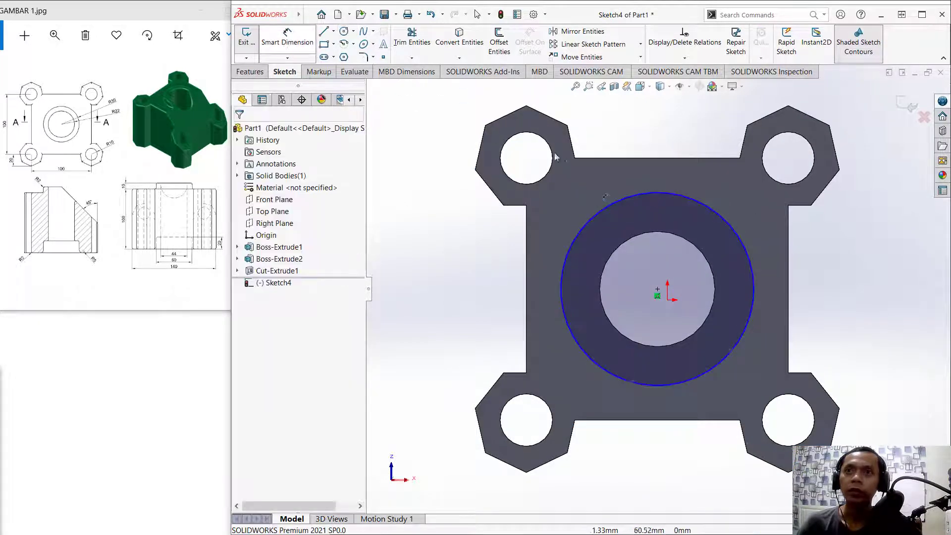
click(600, 213)
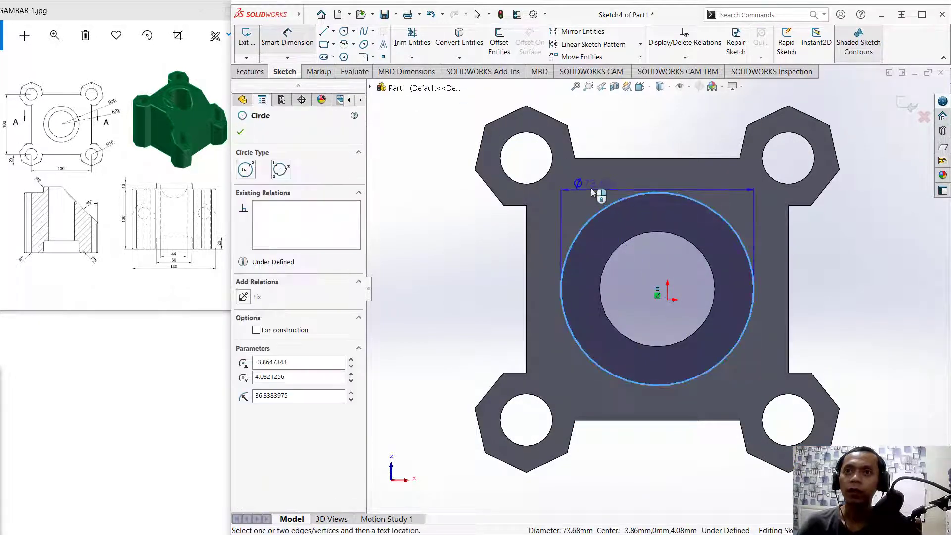
click(590, 189)
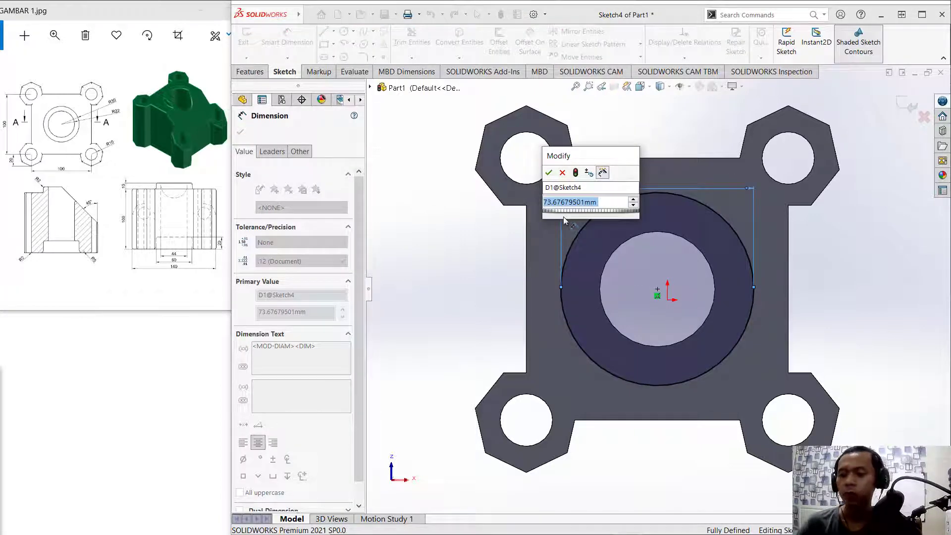
text(60)
key(Return)
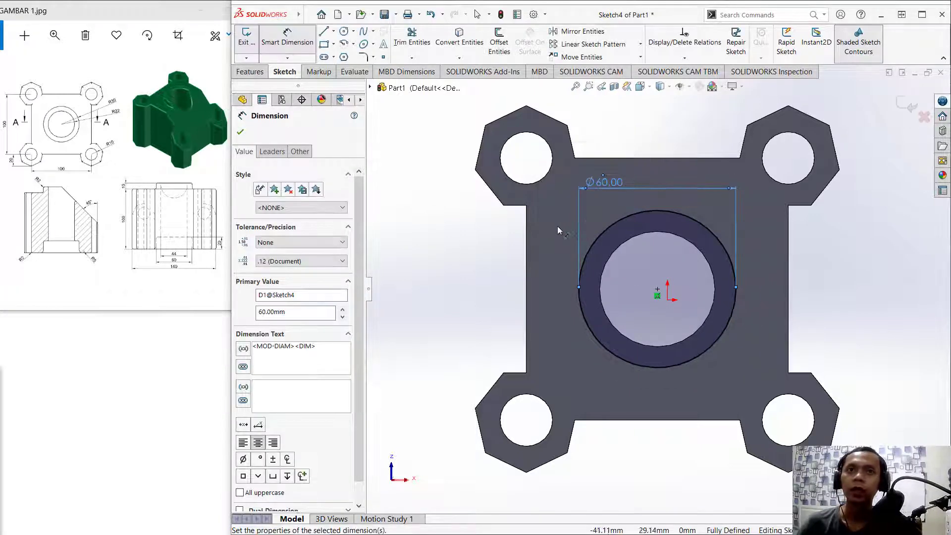
Step: Cut the 60 mm circle into the block's bottom face with a blind Extruded Cut 20 mm deep
click(250, 72)
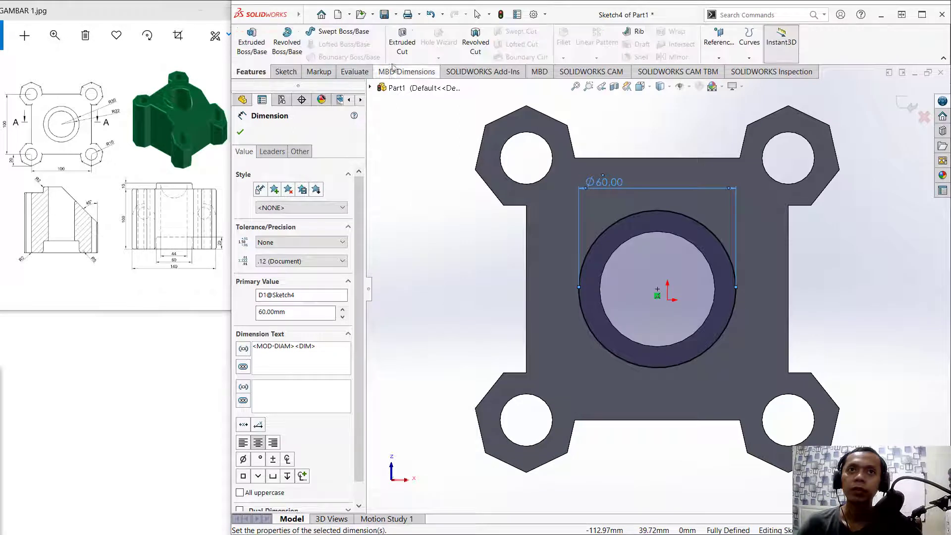
click(402, 44)
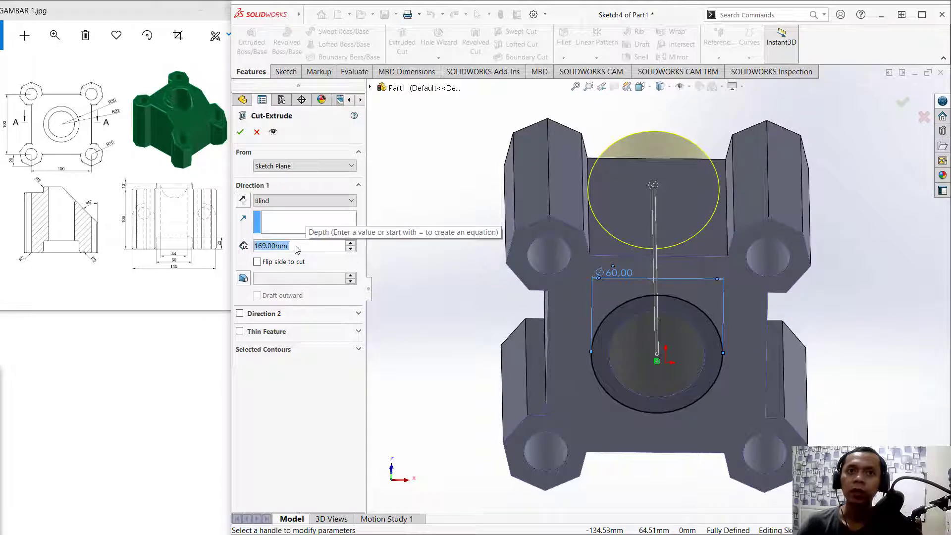
drag(298, 249, 253, 246)
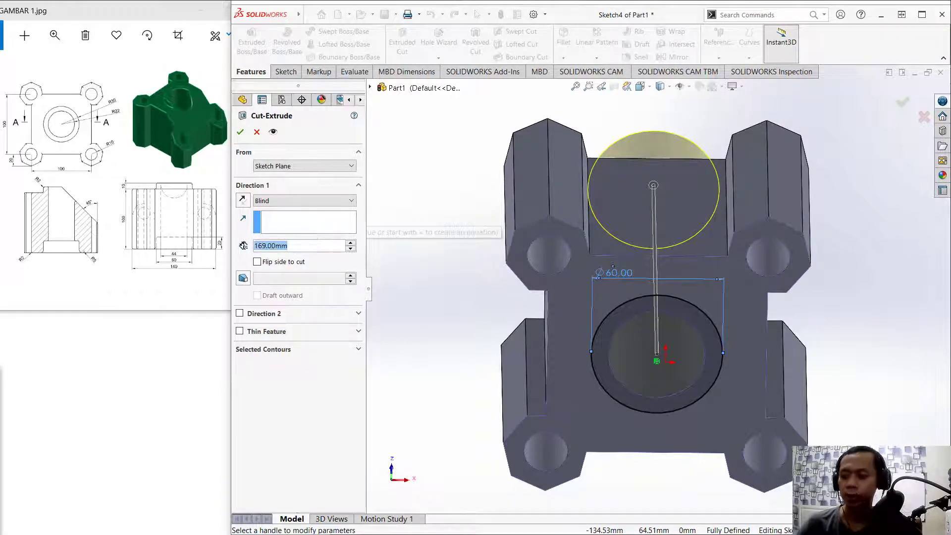
text(20)
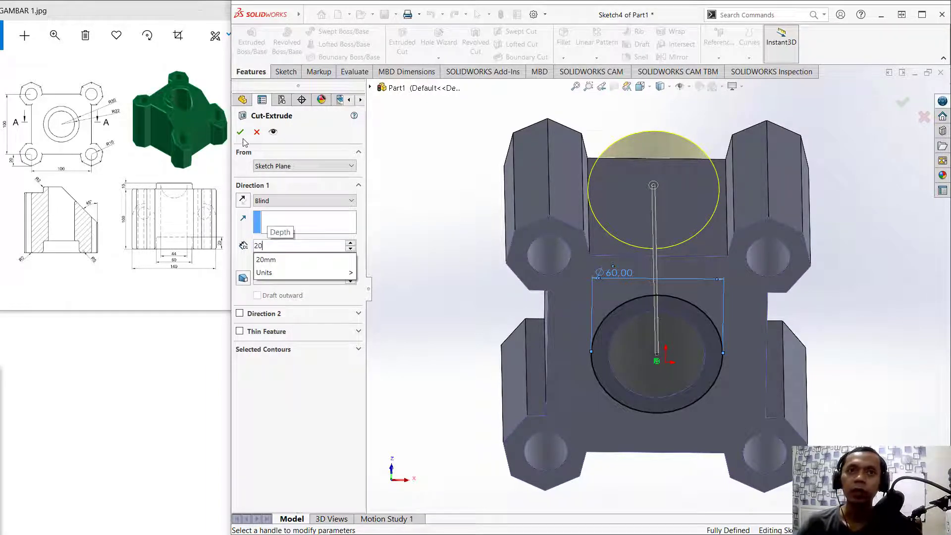
key(Return)
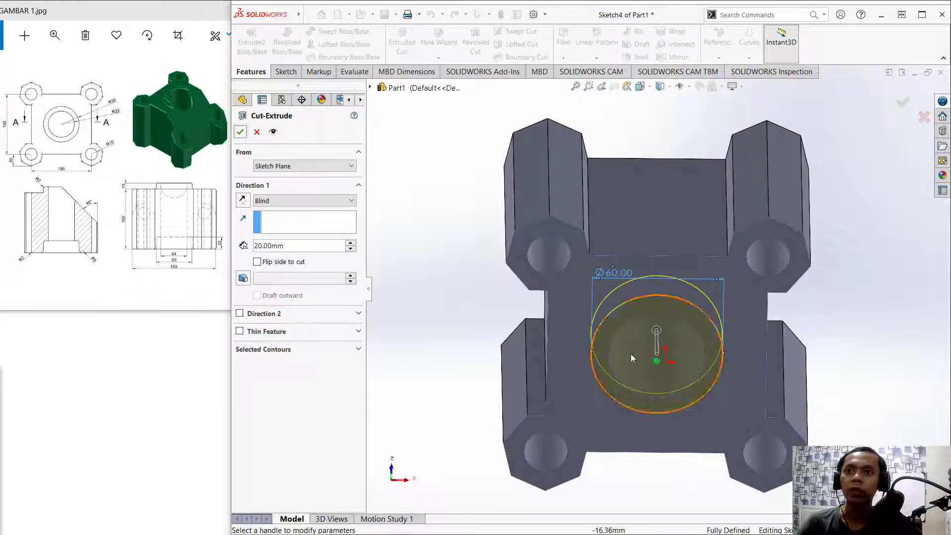
Step: Finish the 20 mm deep counterbore cut and create a reference axis from the central hole's cylindrical face
click(241, 132)
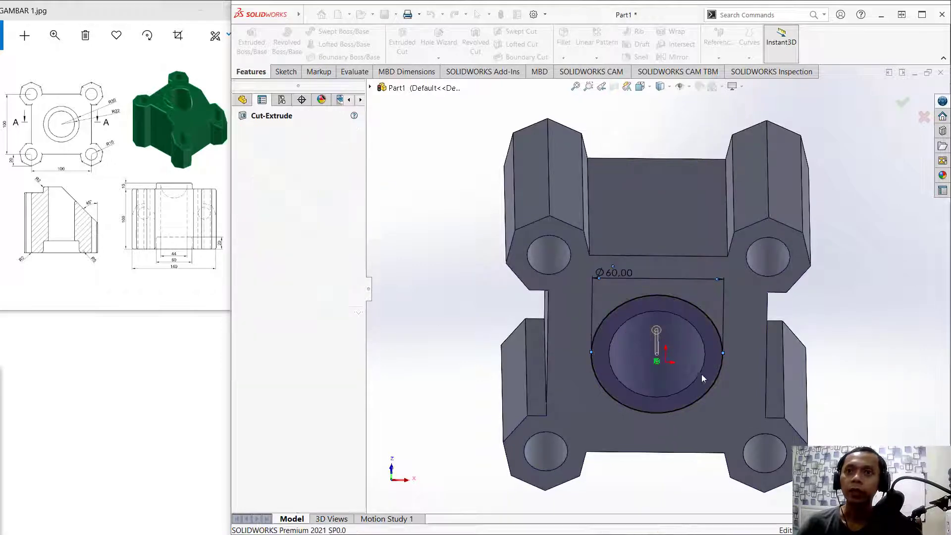
middle_drag(866, 121, 765, 284)
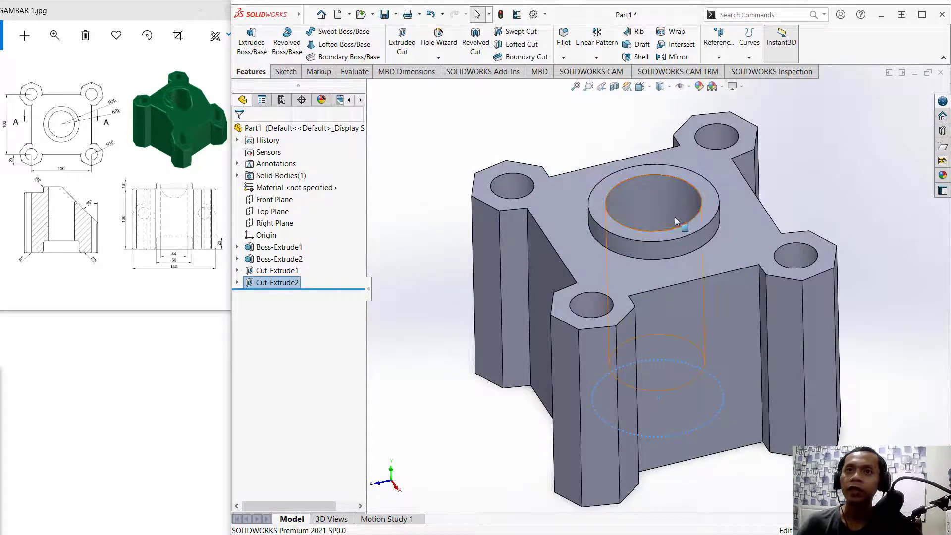
click(729, 60)
click(721, 82)
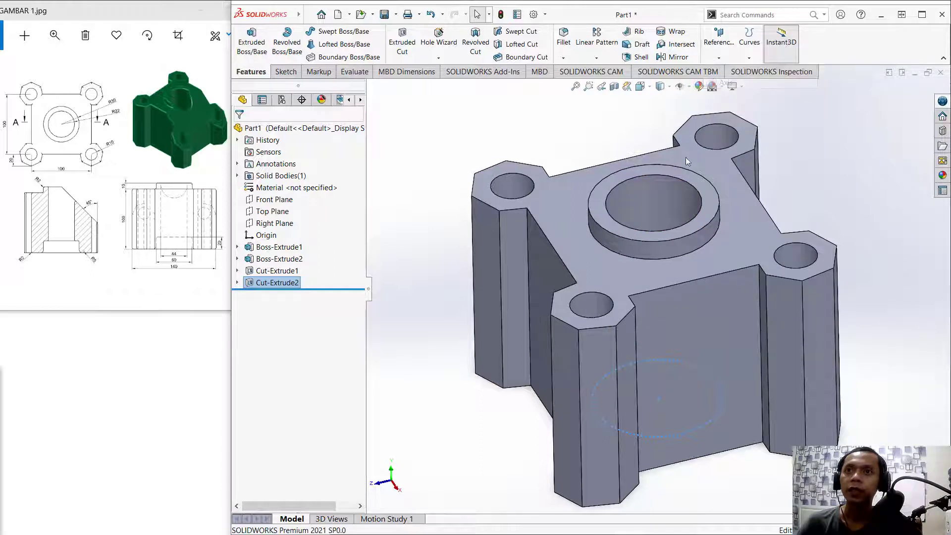
click(654, 209)
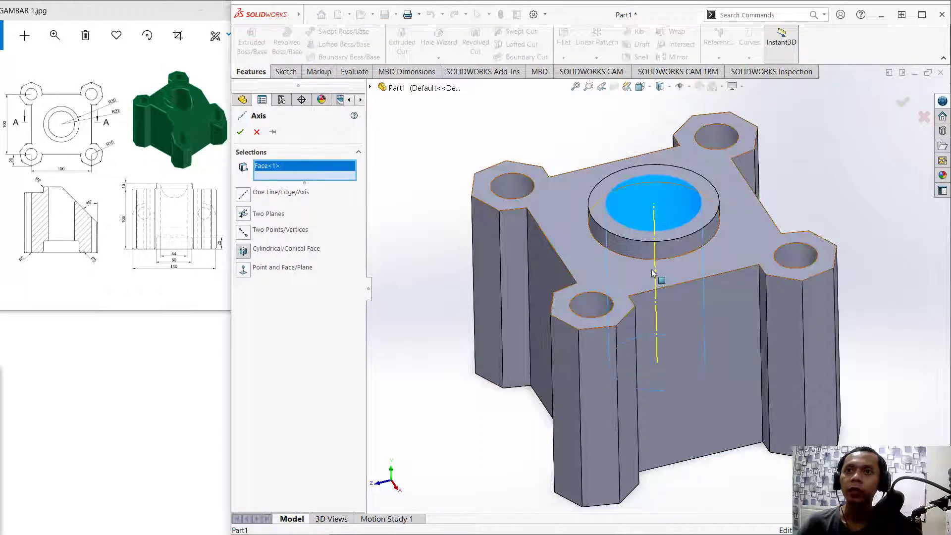
click(240, 132)
Step: Create a reference plane perpendicular to the lower edge of the block's side face and coincident with the central hole's axis
middle_drag(684, 363, 722, 345)
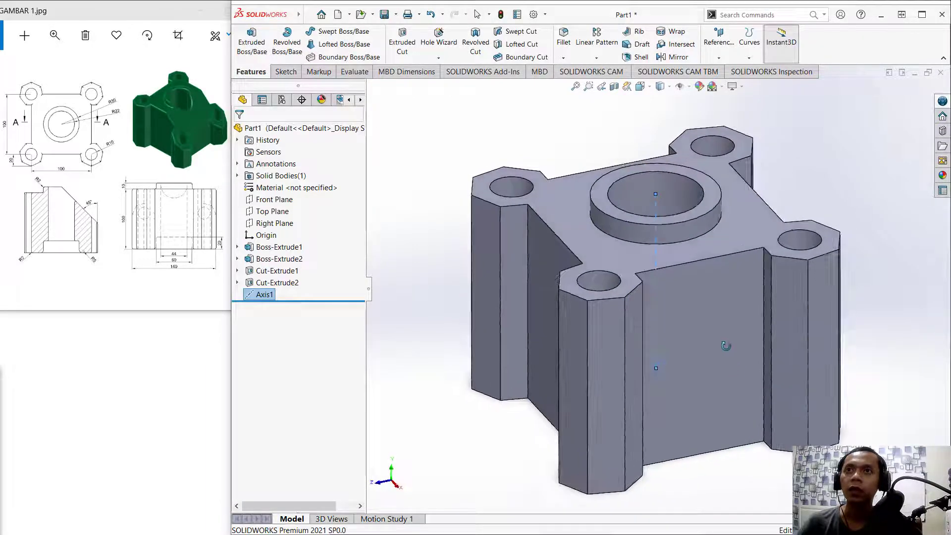
click(719, 58)
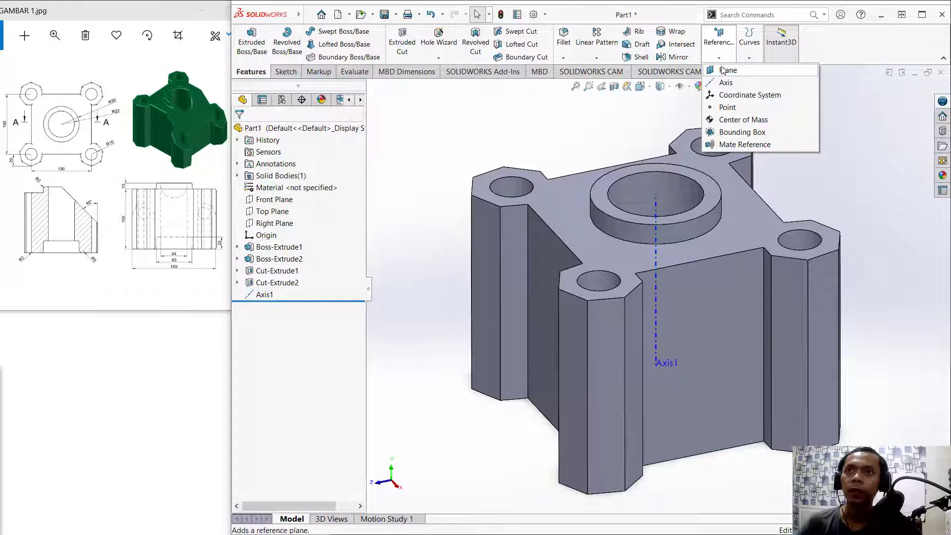
click(726, 71)
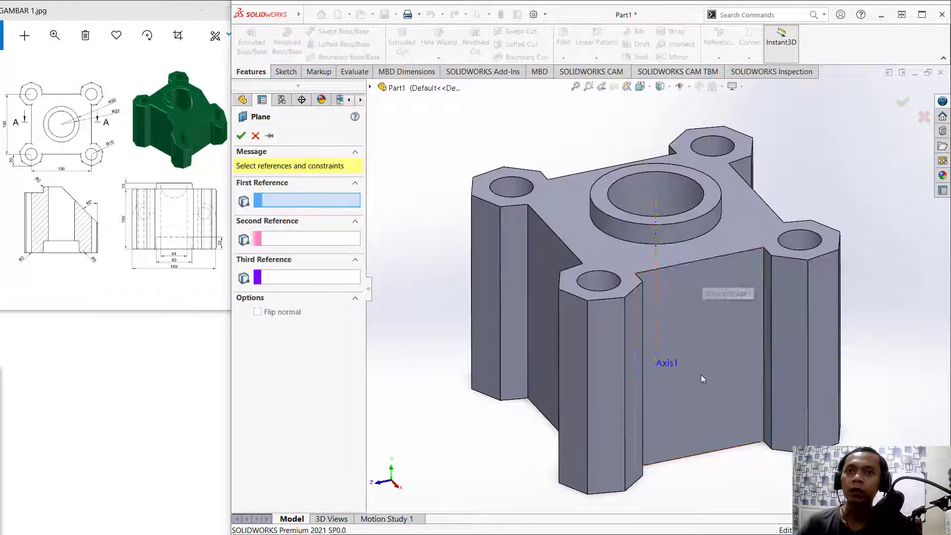
click(687, 461)
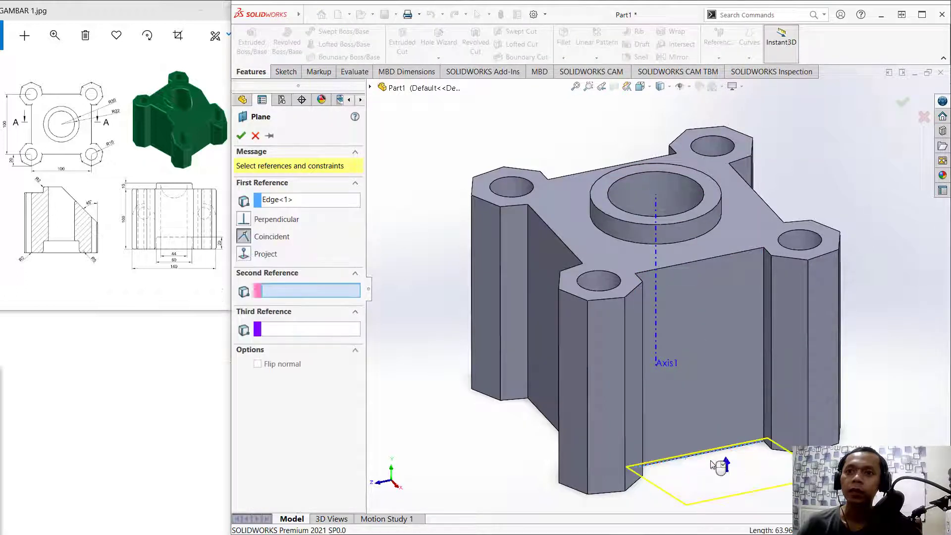
click(656, 216)
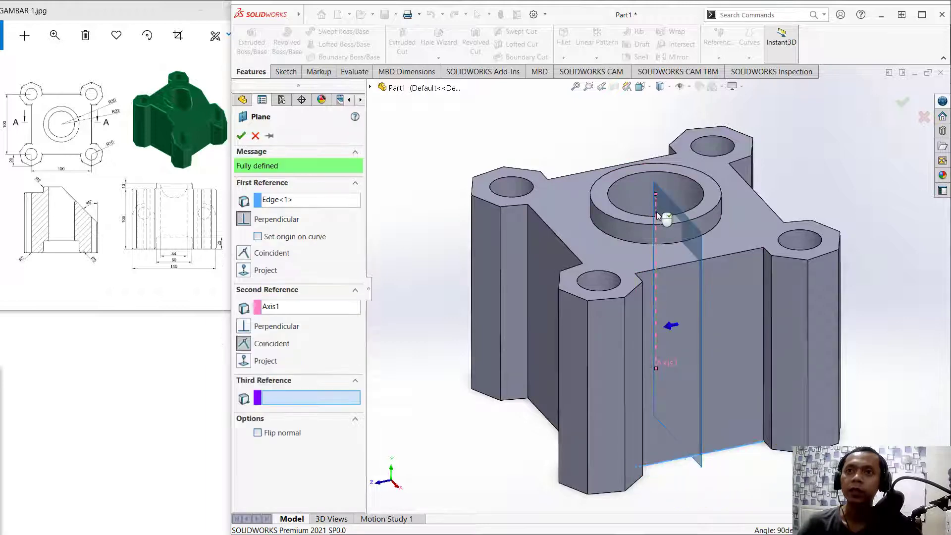
click(241, 135)
Step: Sketch a right triangle on the new plane from the axis at the boss top, about 115 mm wide with a sloping side about 137 mm long
middle_drag(723, 421, 575, 310)
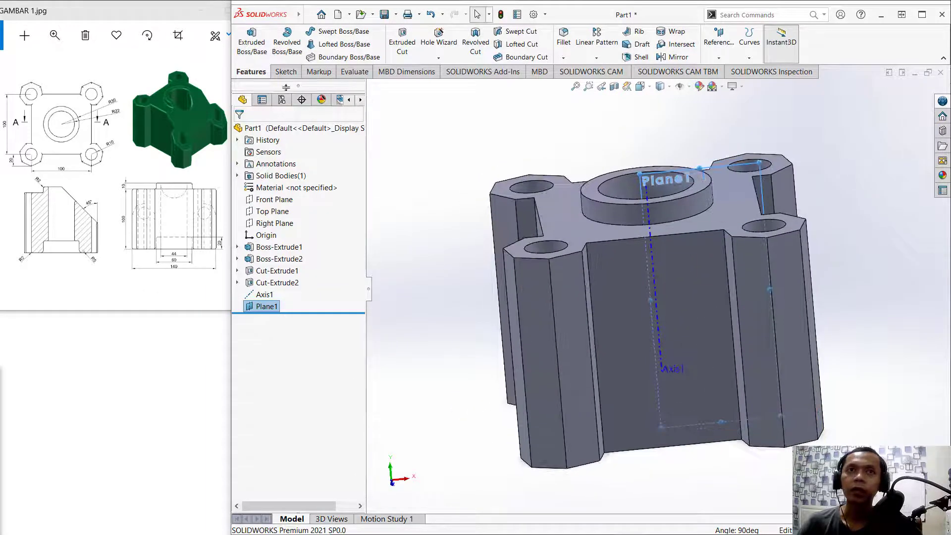
click(286, 72)
click(246, 39)
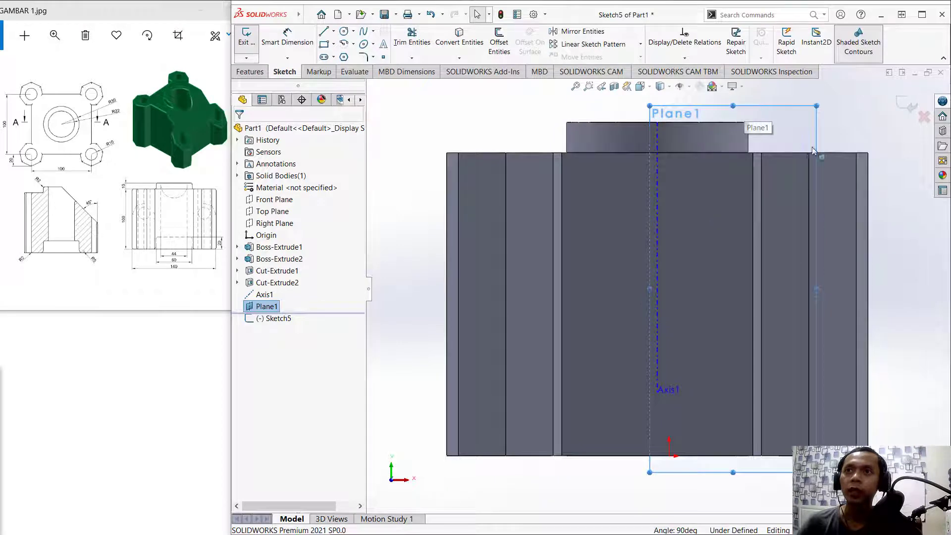
scroll(814, 156, down, 3)
scroll(815, 164, up, 4)
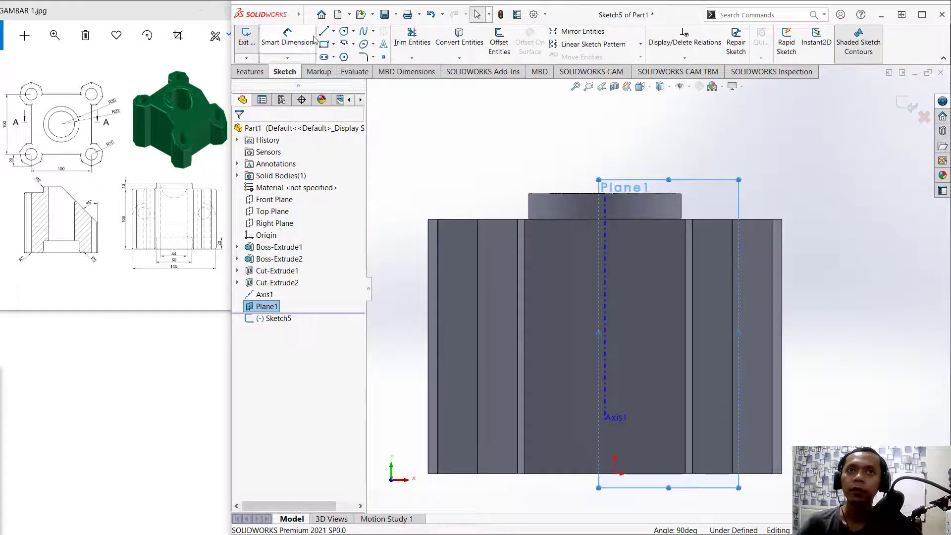
click(324, 31)
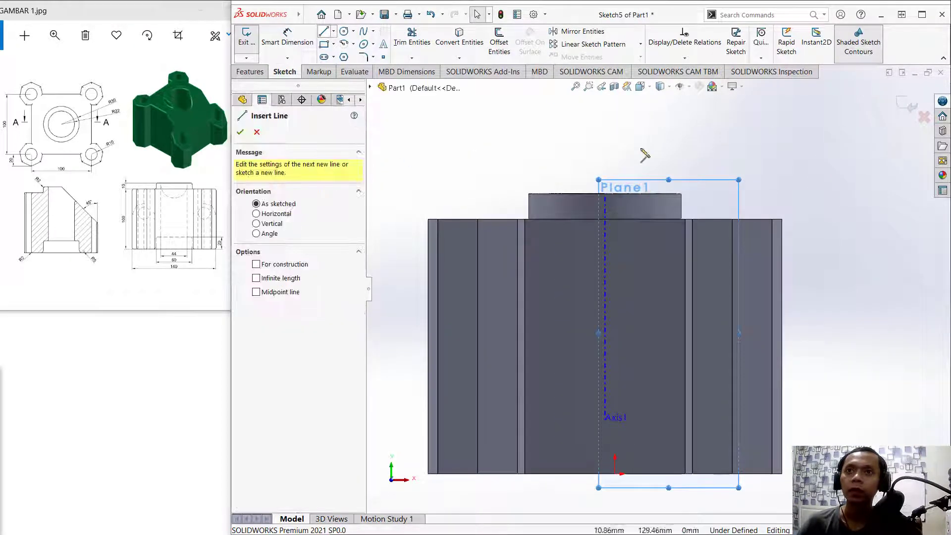
click(604, 194)
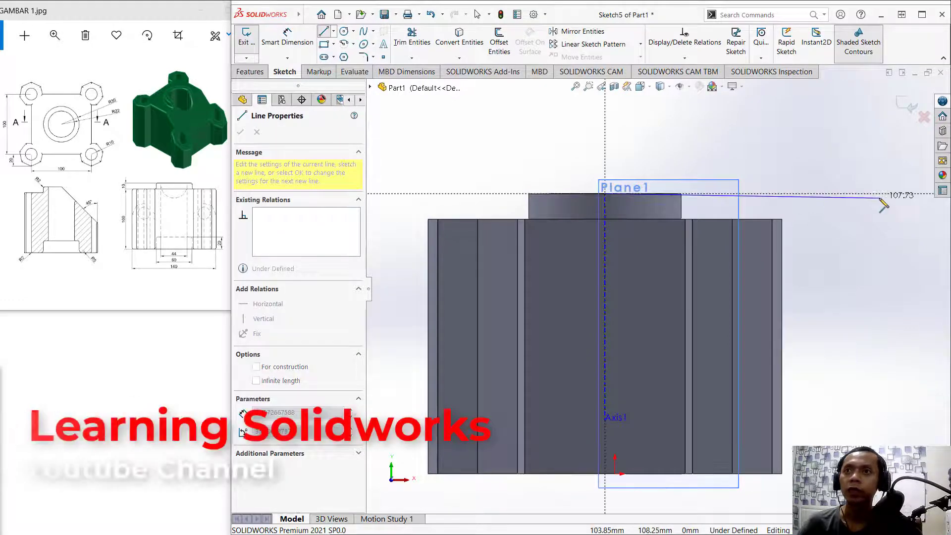
click(897, 194)
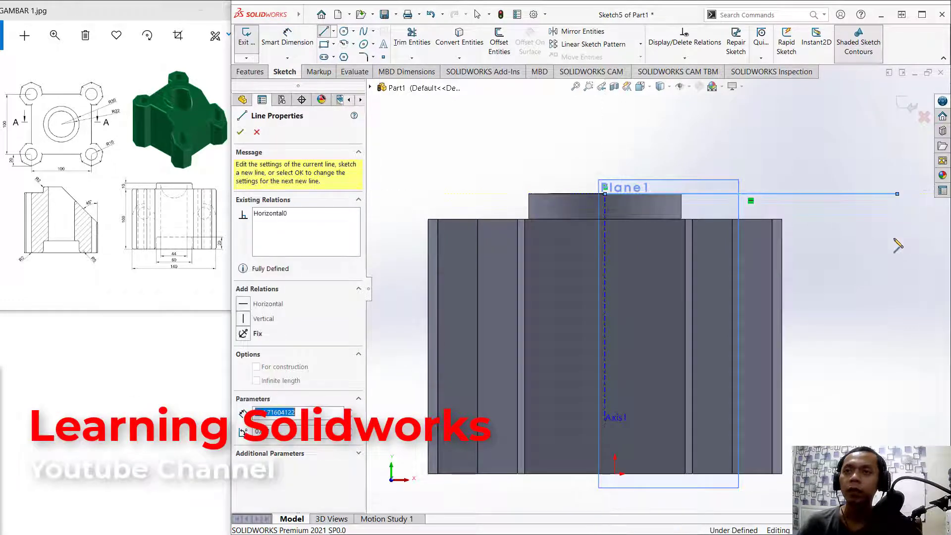
click(897, 386)
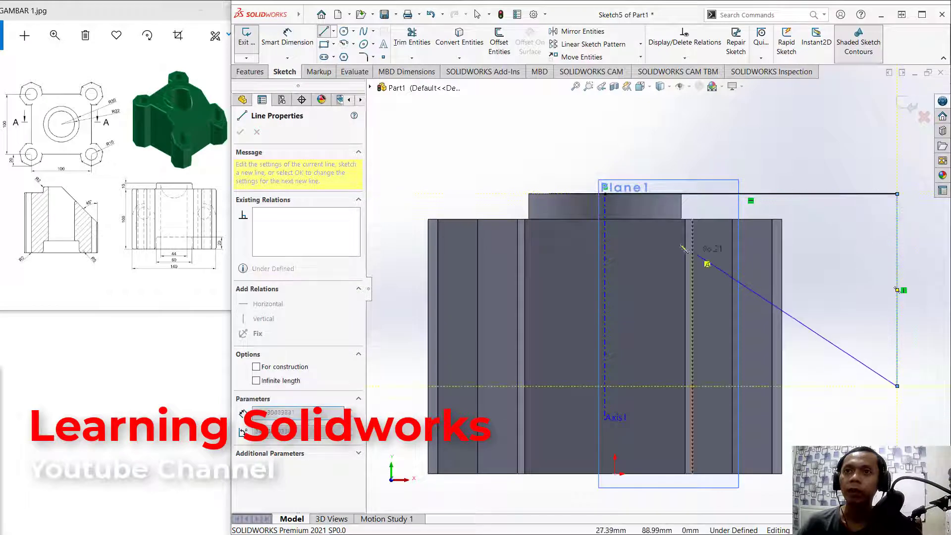
click(604, 193)
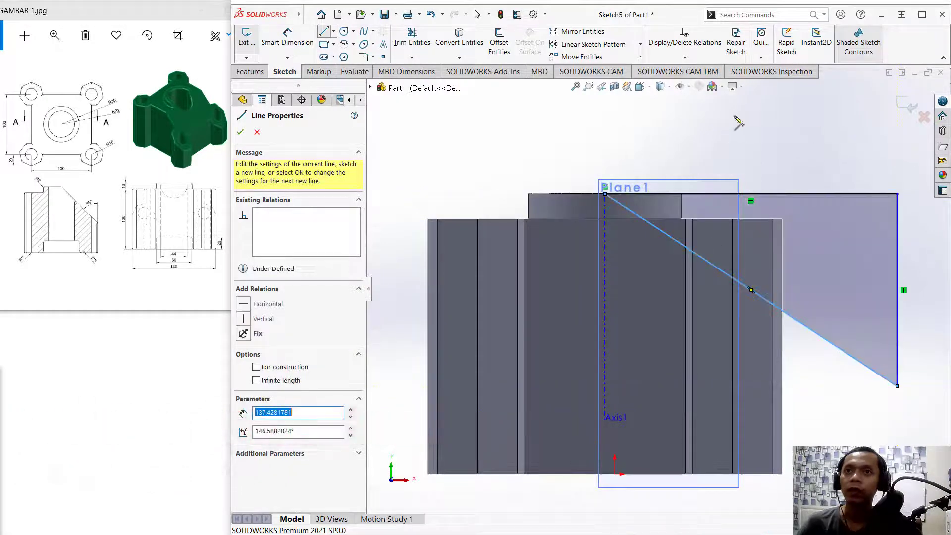
Step: Dimension the angle between the triangle's horizontal and sloping lines to 45 degrees and close the sketch
click(283, 33)
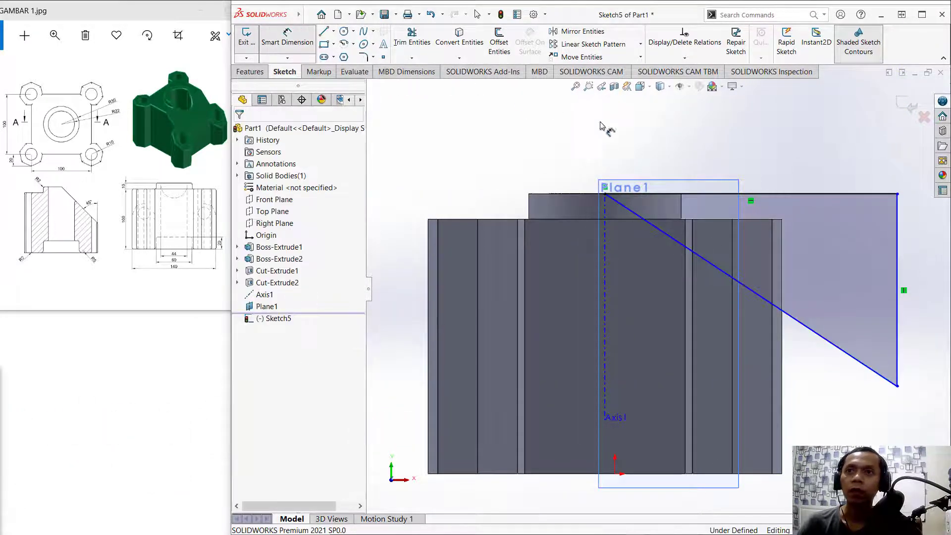
click(705, 194)
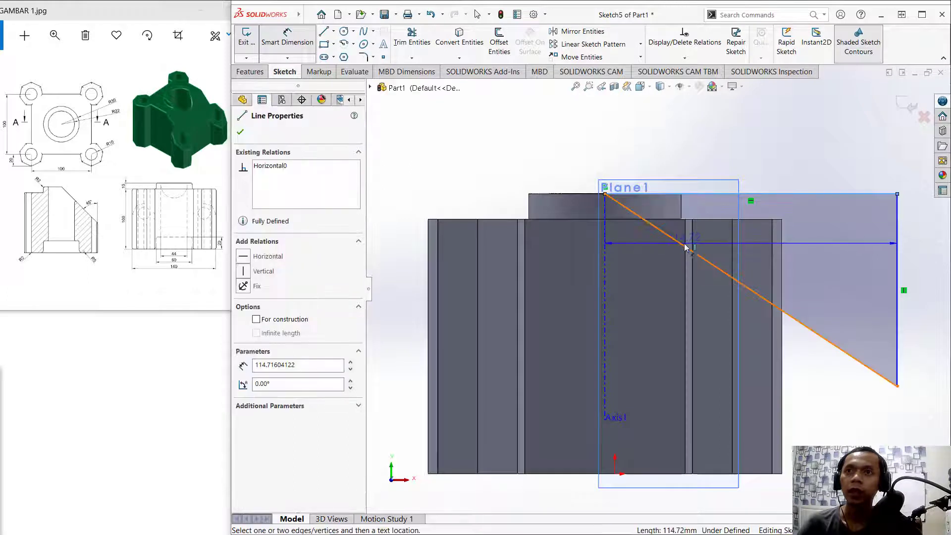
click(686, 247)
click(721, 222)
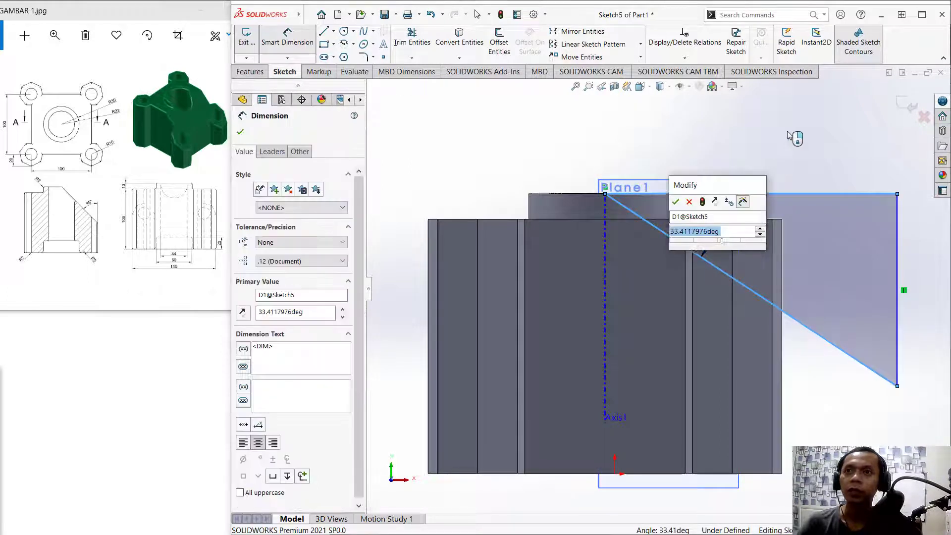
text(45)
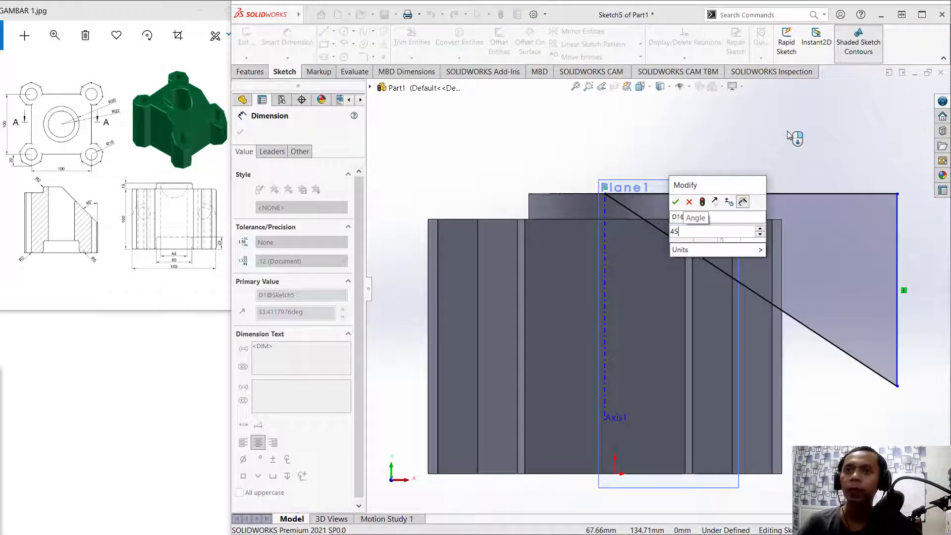
click(676, 202)
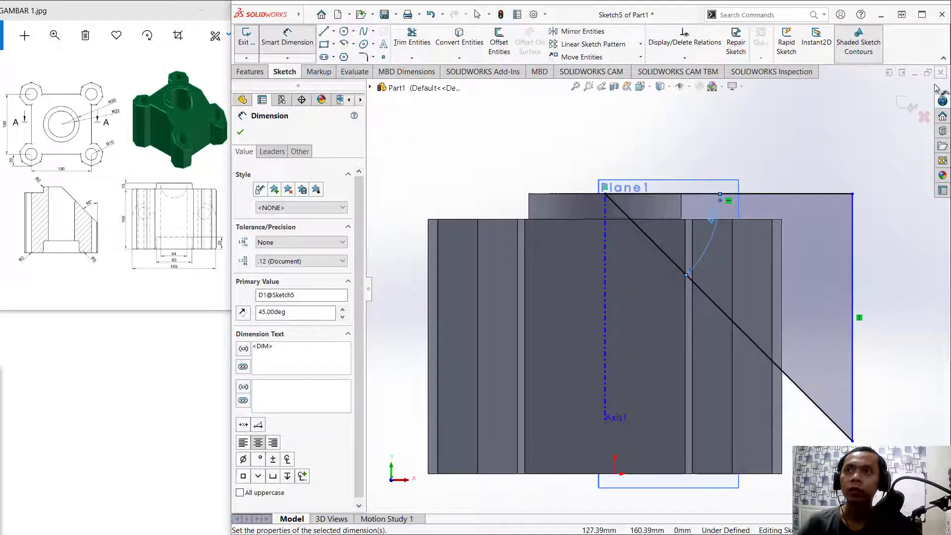
click(907, 103)
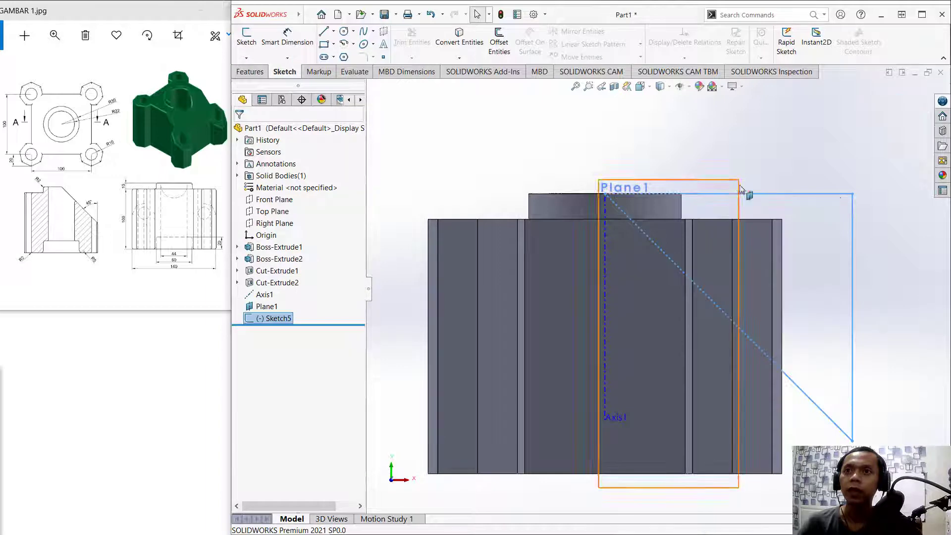
Step: Cut the triangle through the block with a blind Extruded Cut in both directions, 104 mm in Direction 1 and 91 mm in Direction 2
middle_drag(839, 229, 810, 281)
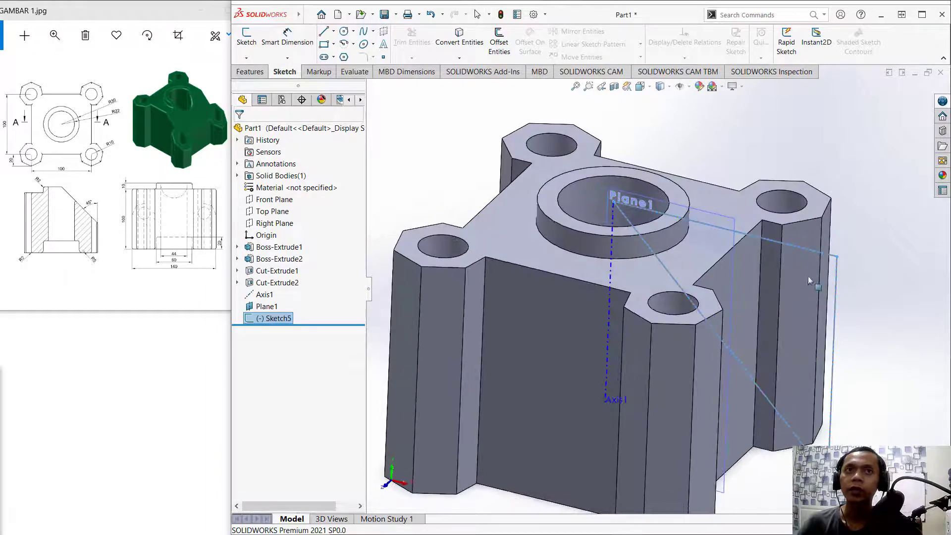
click(250, 71)
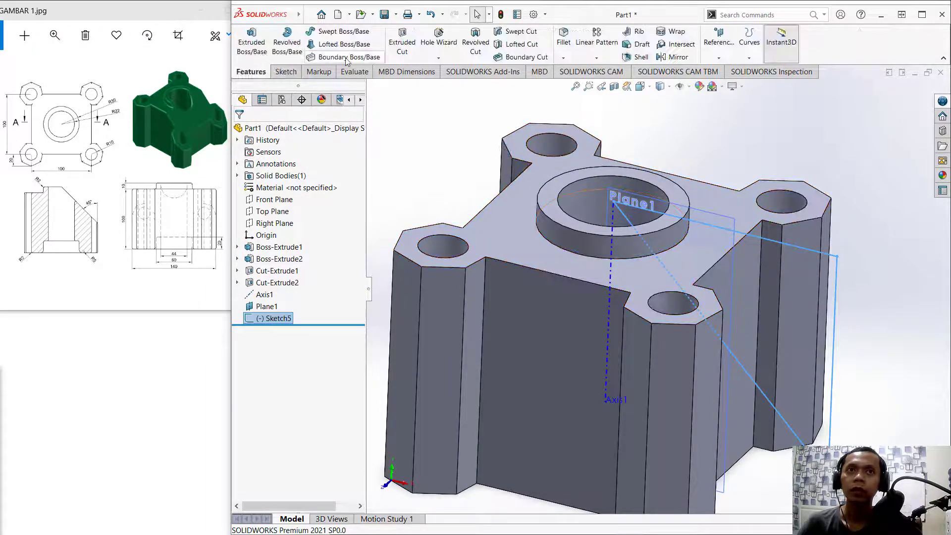
click(396, 45)
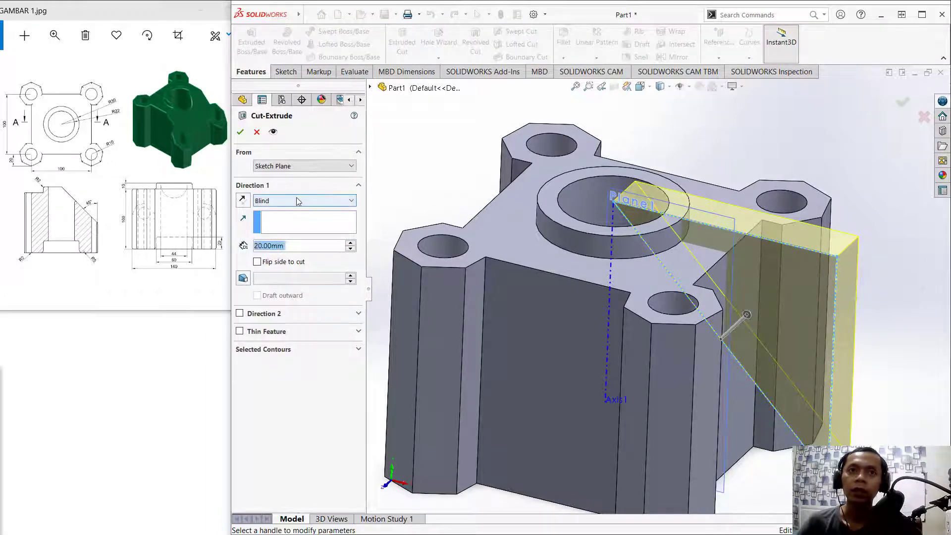
click(240, 314)
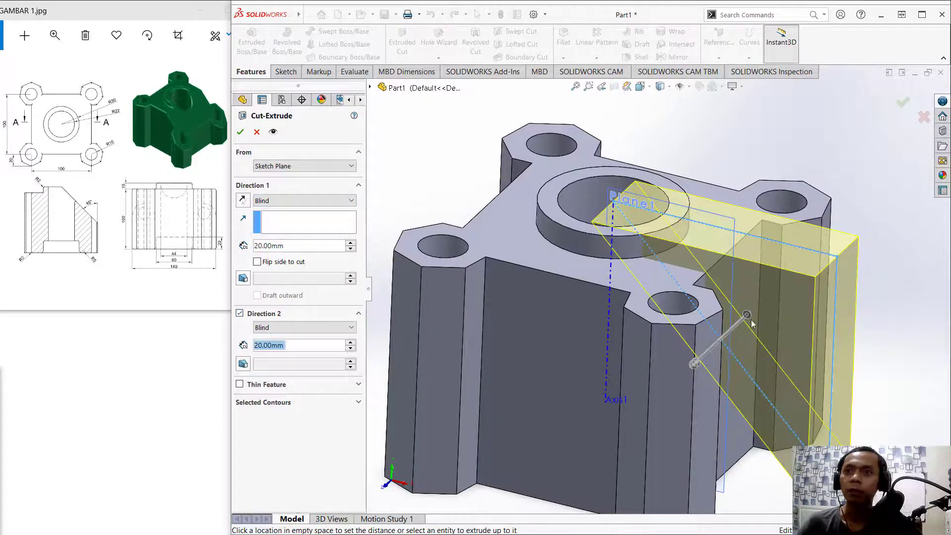
drag(746, 317, 818, 267)
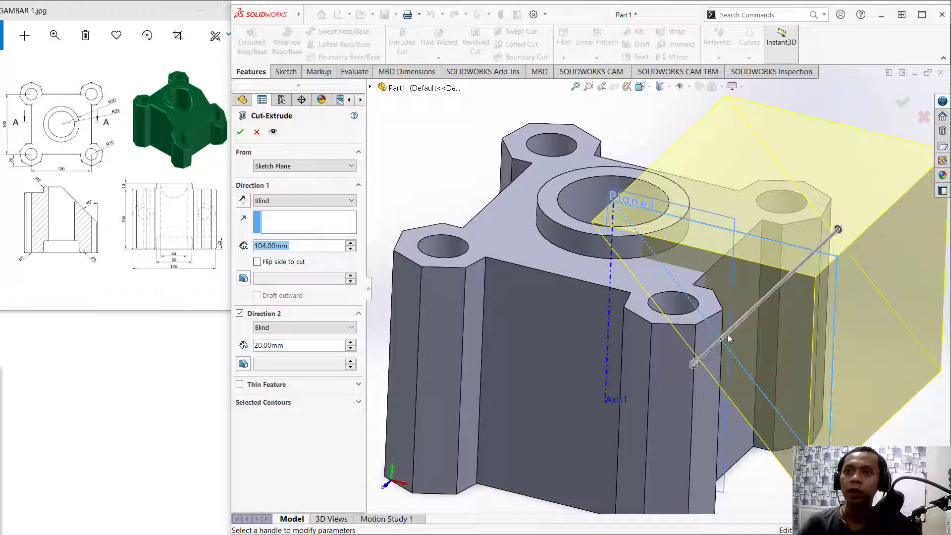
drag(694, 362, 617, 434)
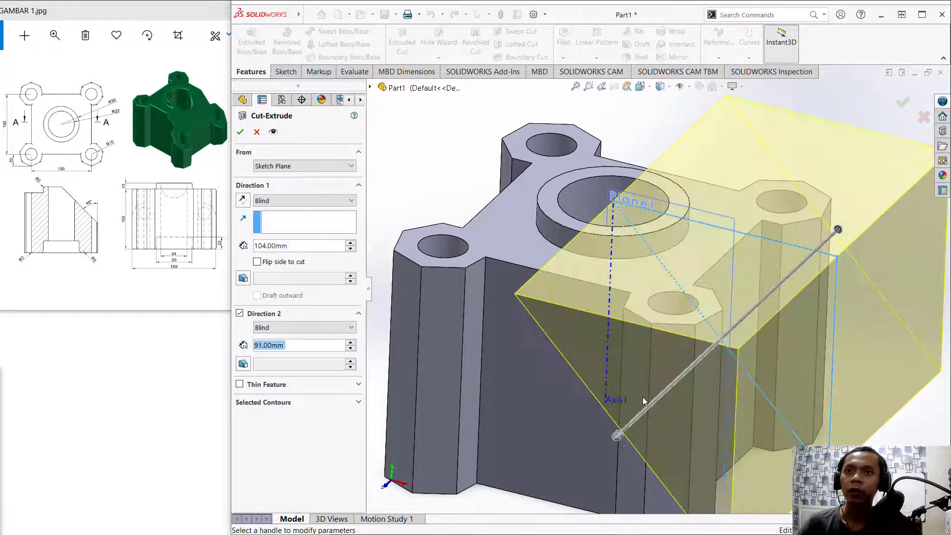
click(240, 135)
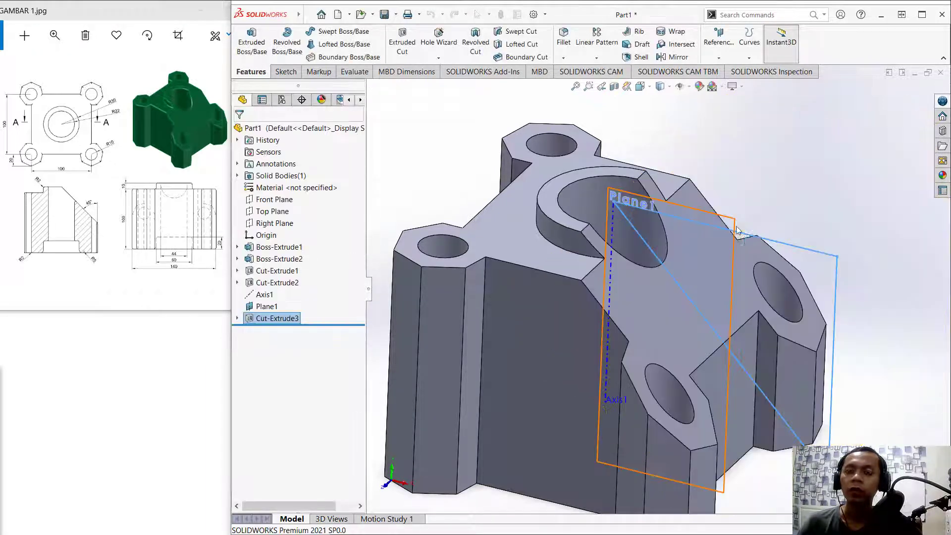
Step: Hide the reference plane and the central reference axis
middle_drag(757, 174, 750, 170)
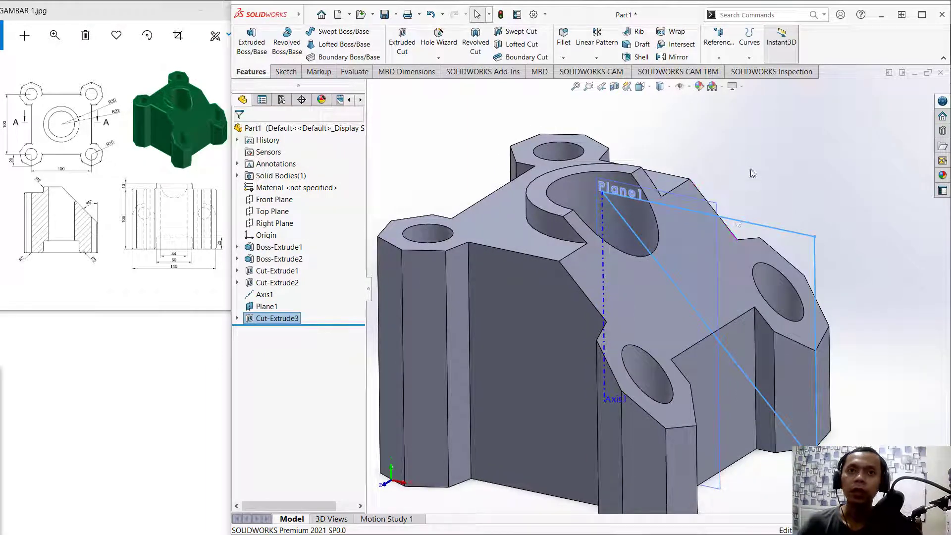
right_click(270, 310)
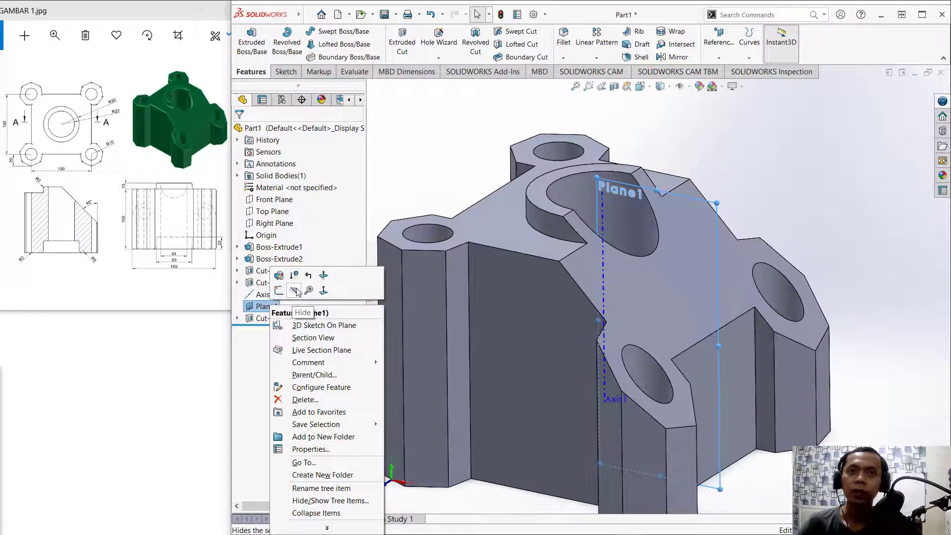
click(294, 290)
right_click(266, 297)
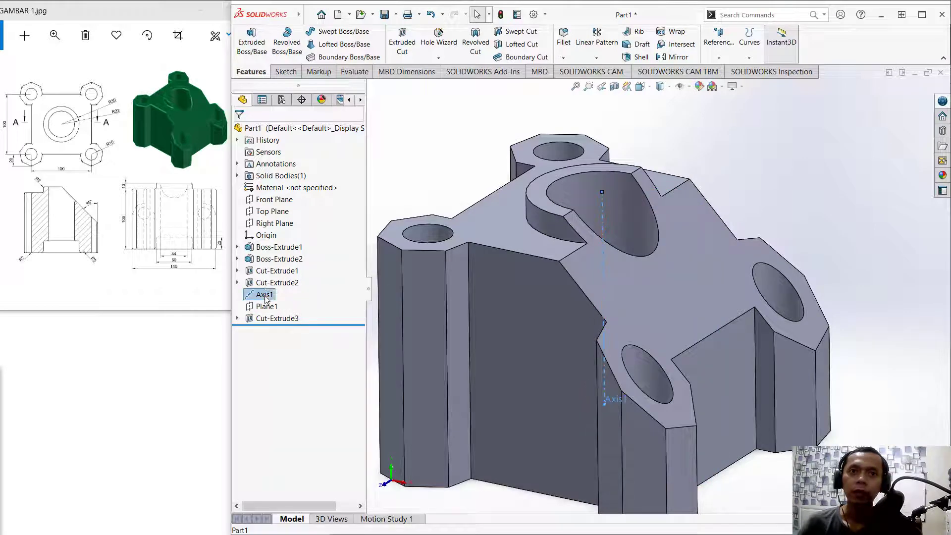
click(274, 283)
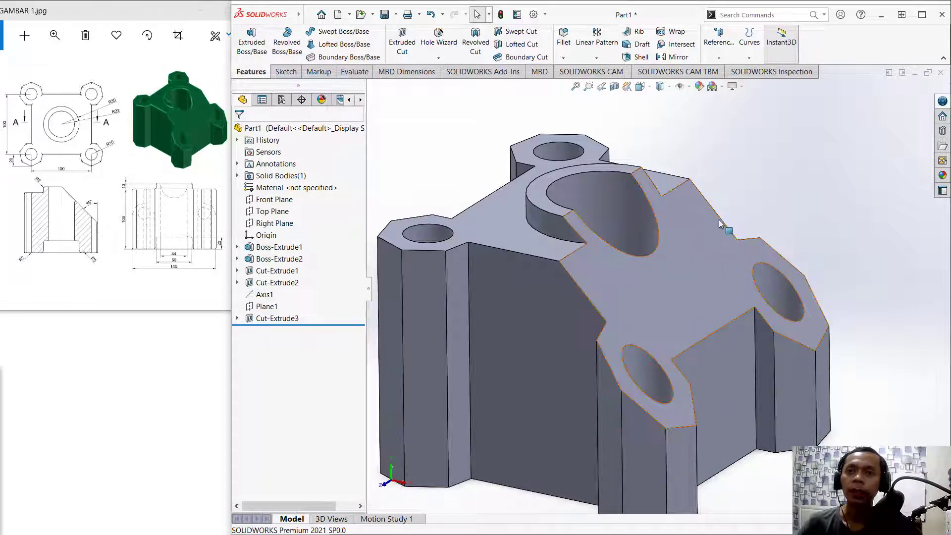
middle_drag(726, 193, 760, 180)
key(Escape)
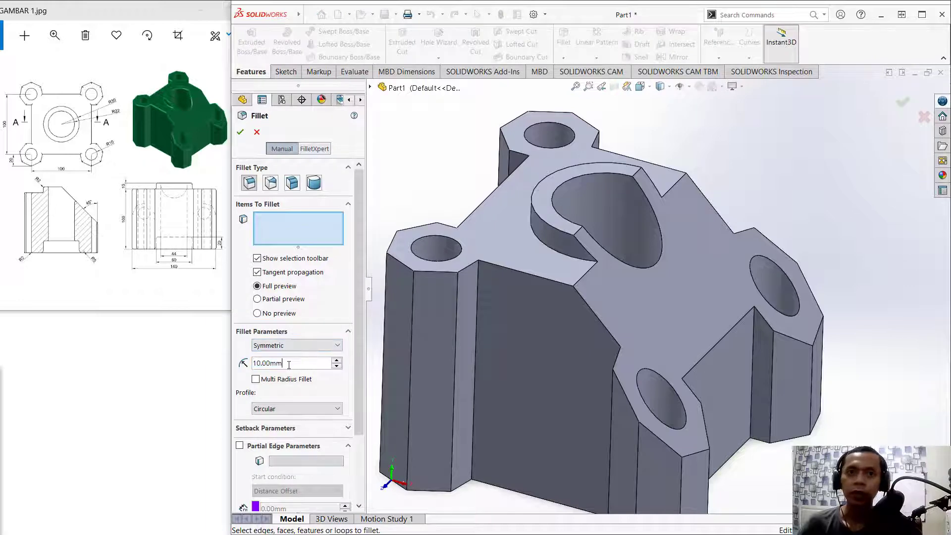
Step: Set the fillet radius to 2 mm and select the outer edge loops of the block's top face and the slanted face
text(2)
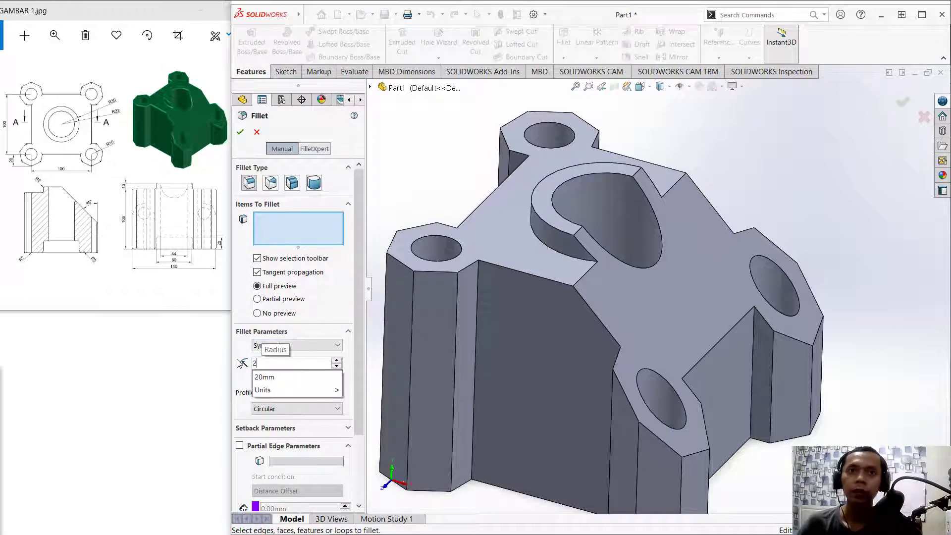
click(293, 219)
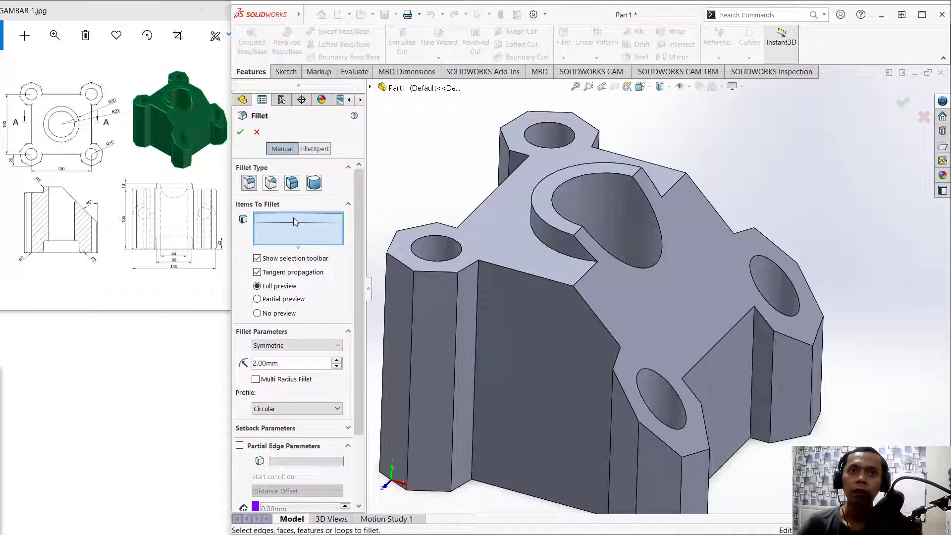
right_click(587, 271)
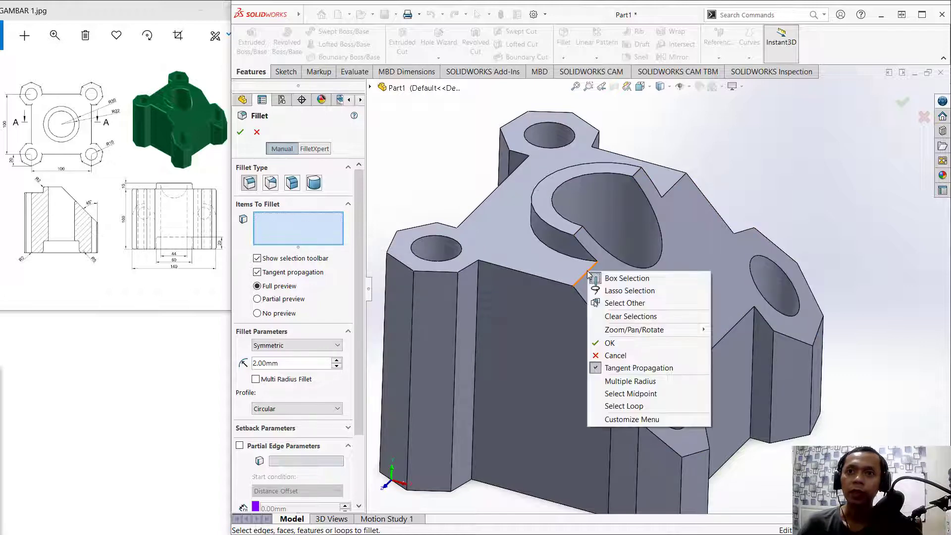
click(634, 407)
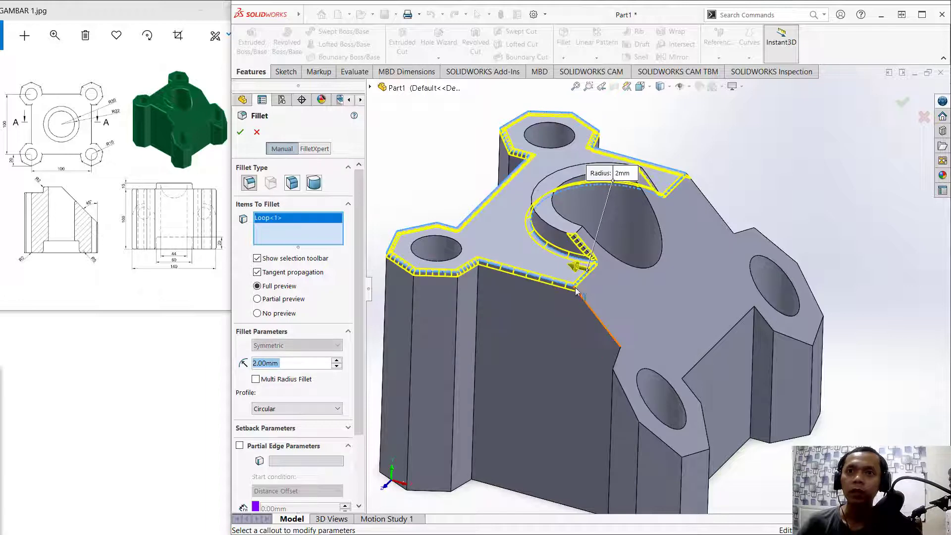
right_click(713, 350)
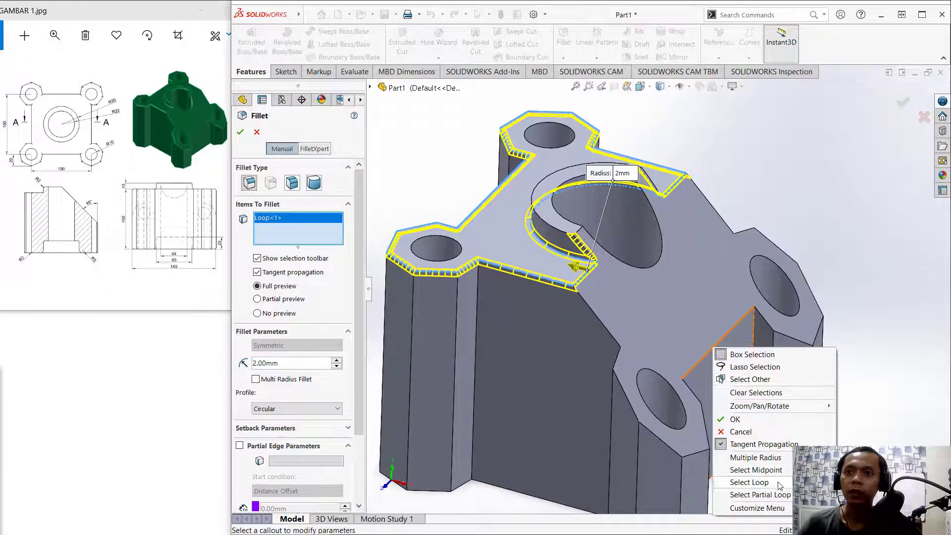
click(749, 483)
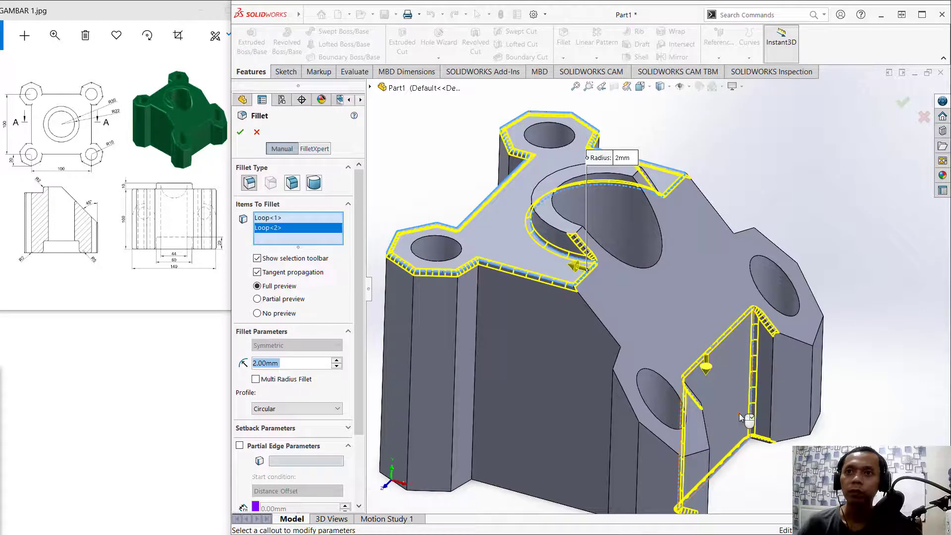
click(705, 368)
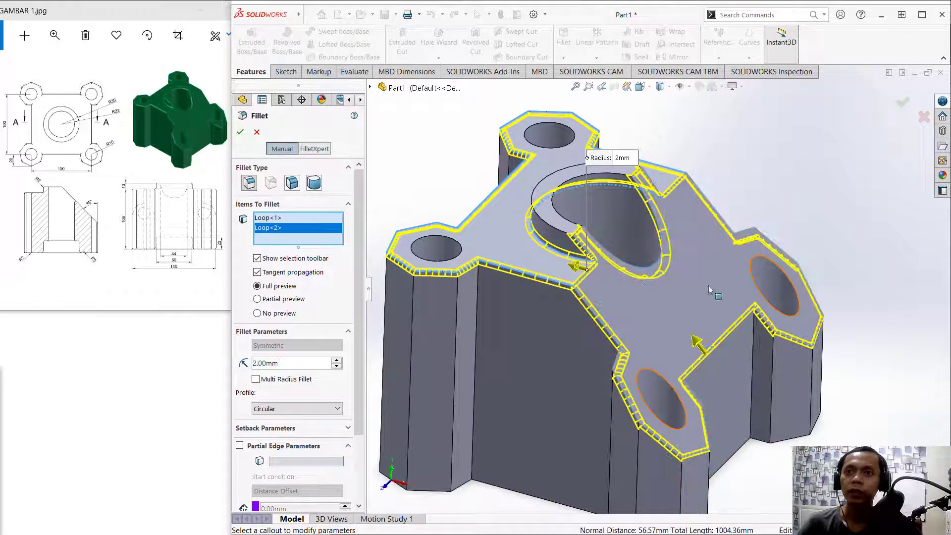
Step: Add the top boss's upper face and the counterbore's inner shoulder face to the 2 mm fillet and apply it
click(547, 216)
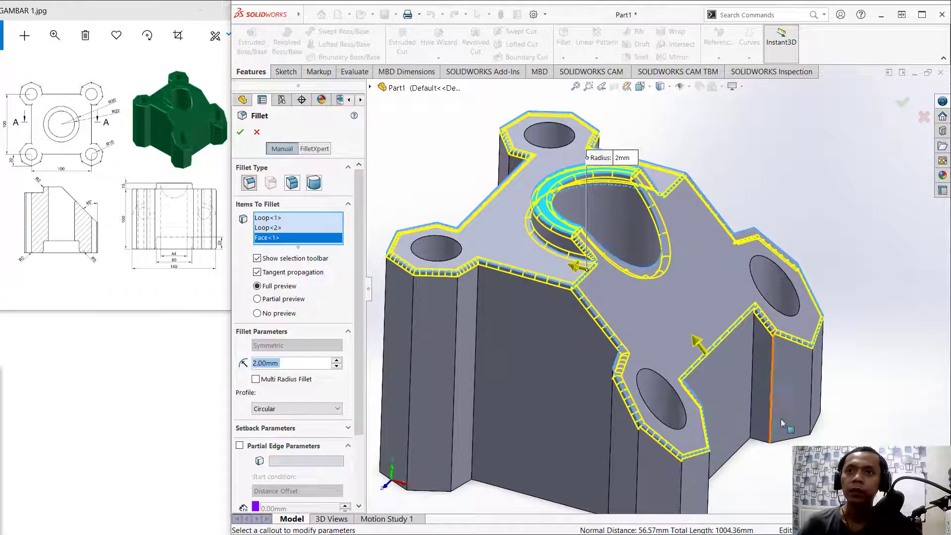
middle_drag(789, 439, 768, 319)
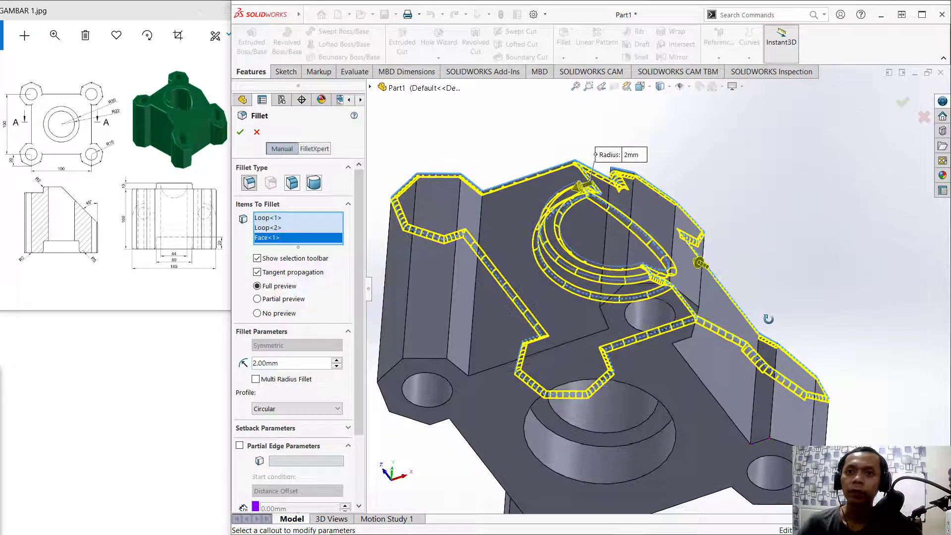
click(648, 430)
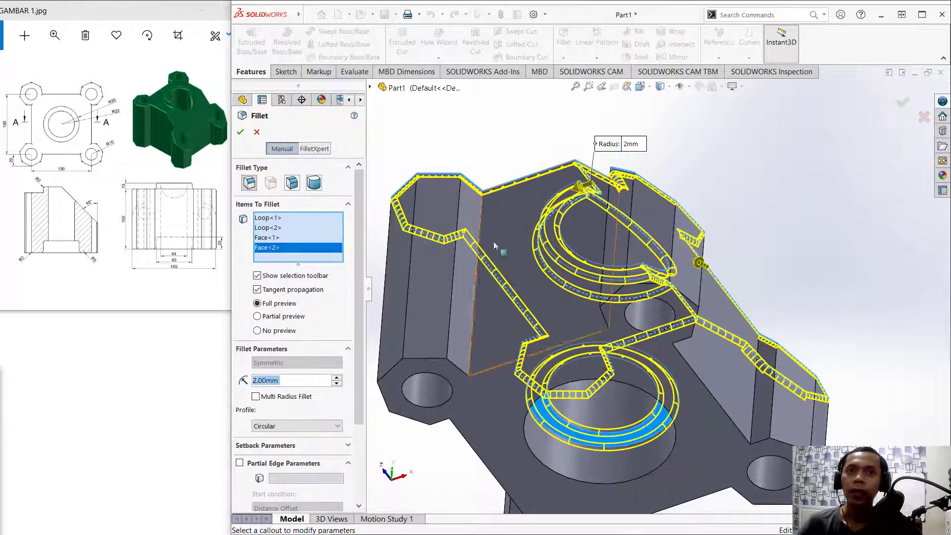
click(241, 133)
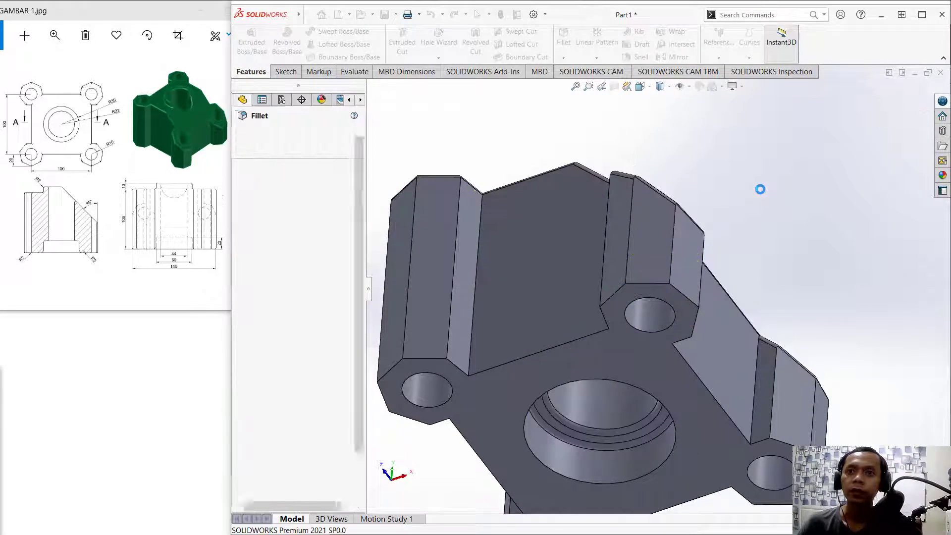
Step: Fillet the counterbore's circular rim on the block's underside with a 5 mm radius
click(563, 42)
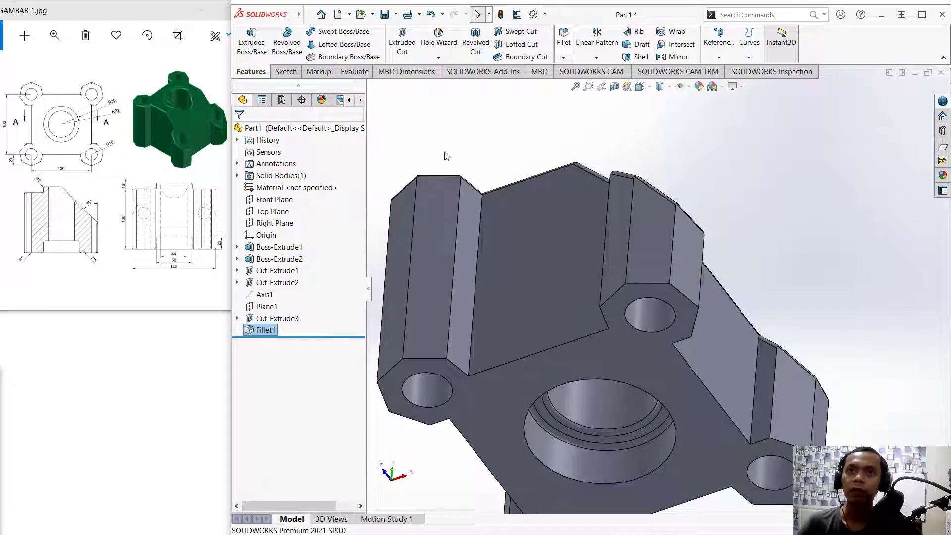
click(291, 364)
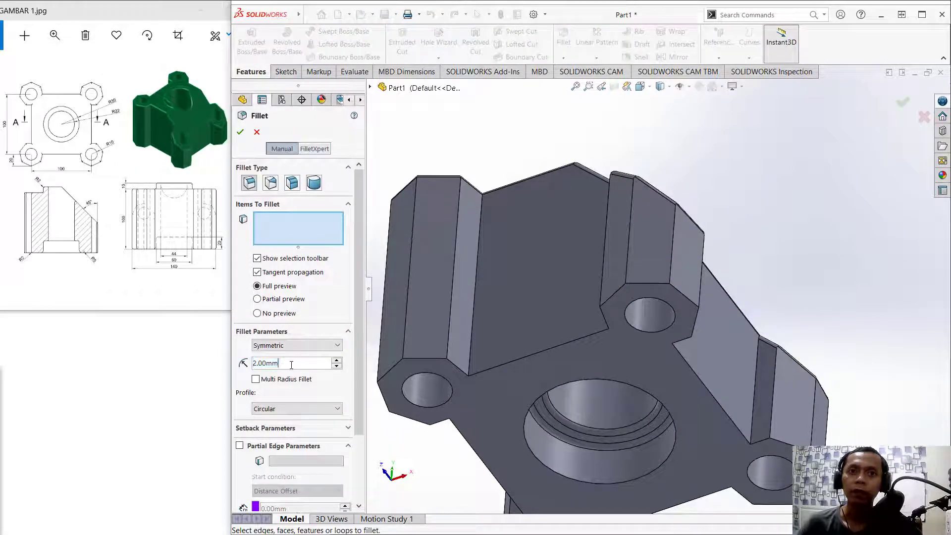
text(5)
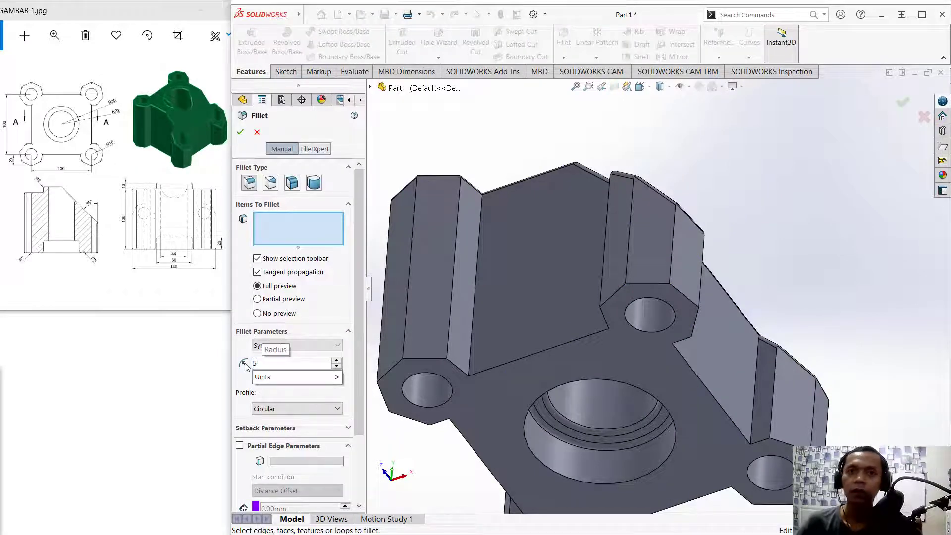
click(290, 227)
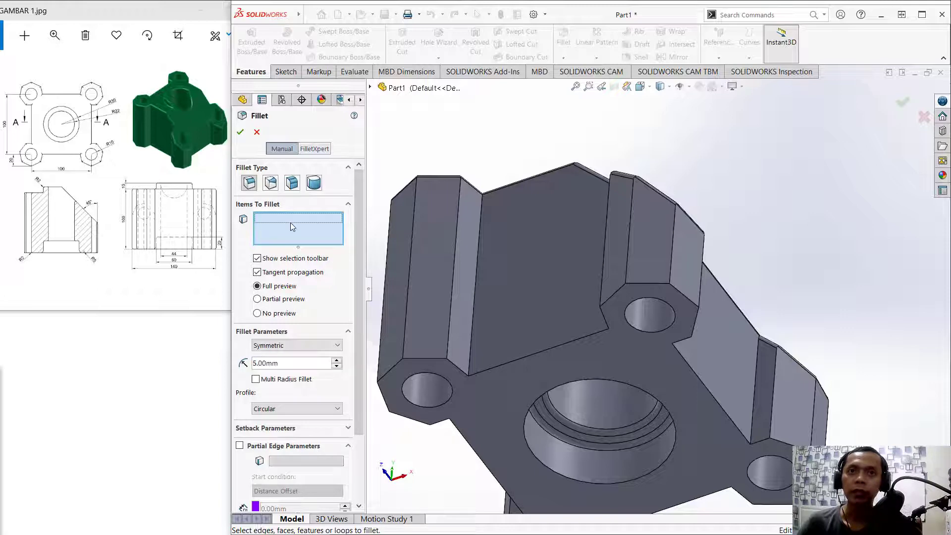
click(658, 466)
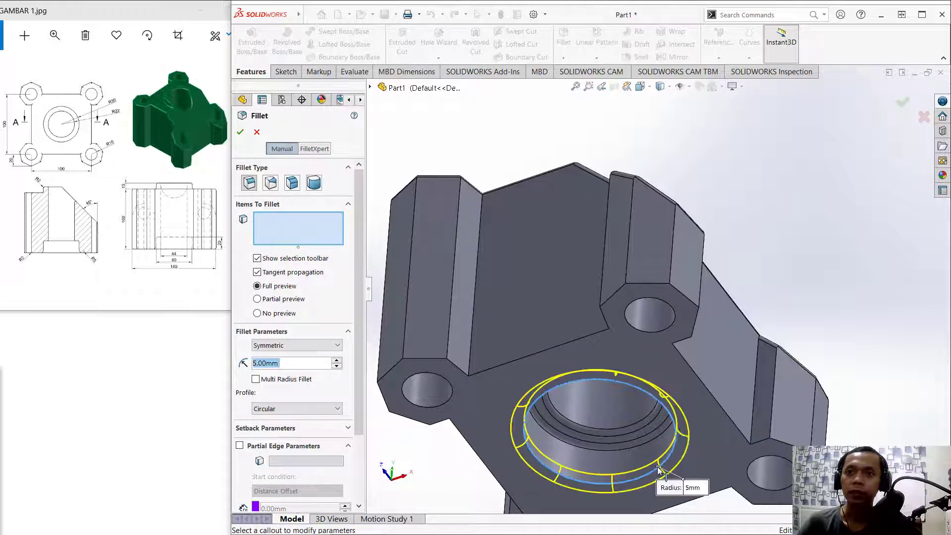
click(237, 134)
middle_drag(689, 251, 629, 342)
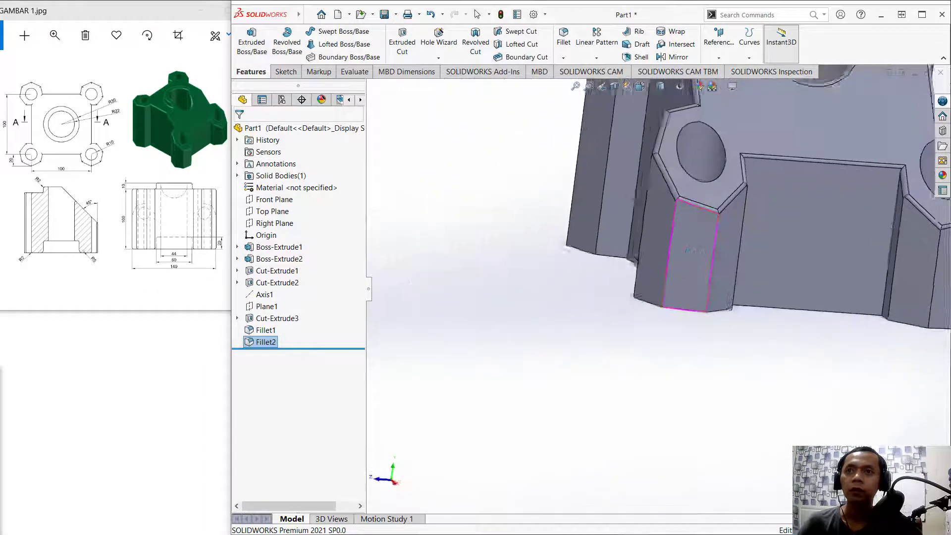
scroll(772, 205, up, 10)
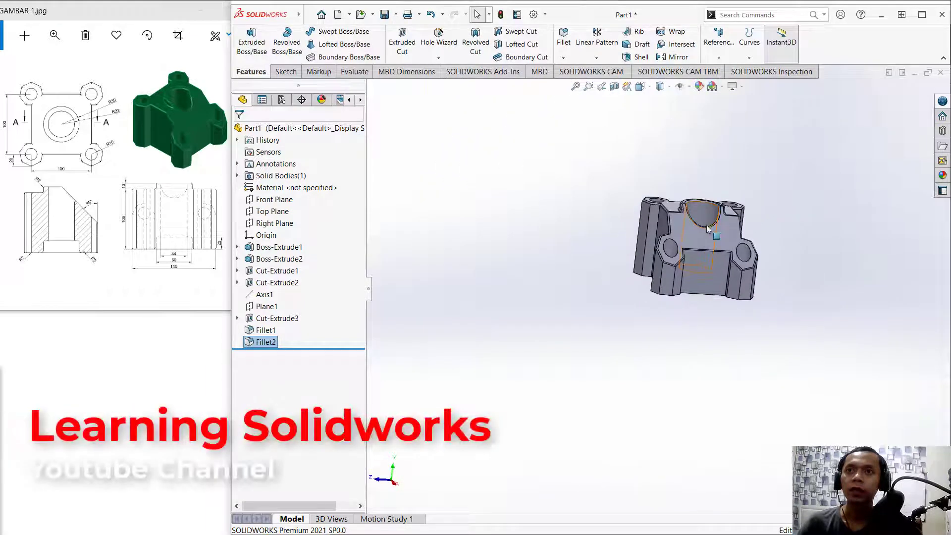
middle_drag(707, 229, 683, 280)
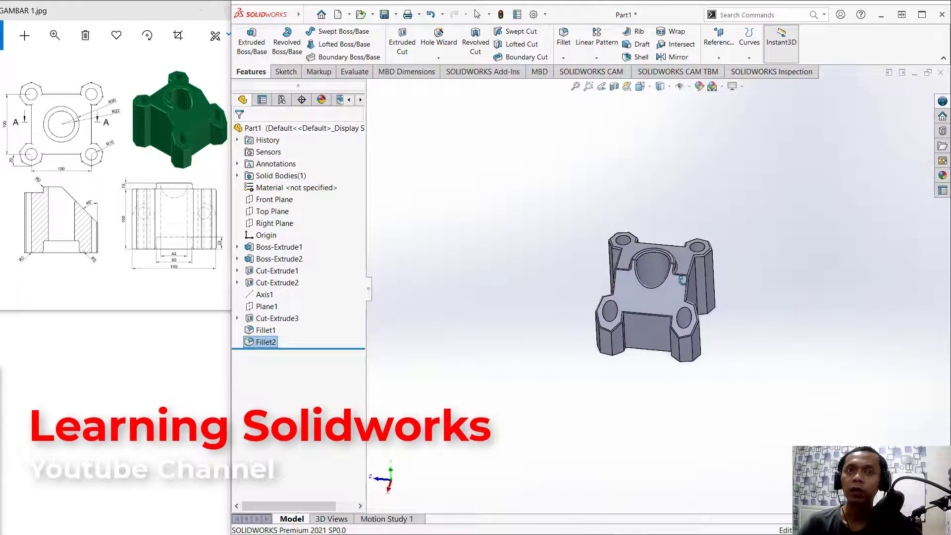
scroll(646, 290, down, 3)
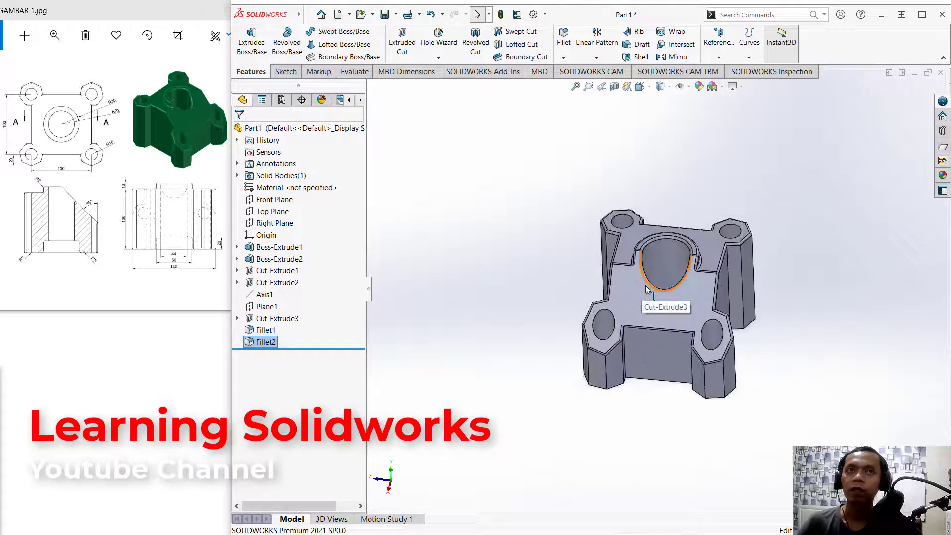
scroll(705, 295, down, 3)
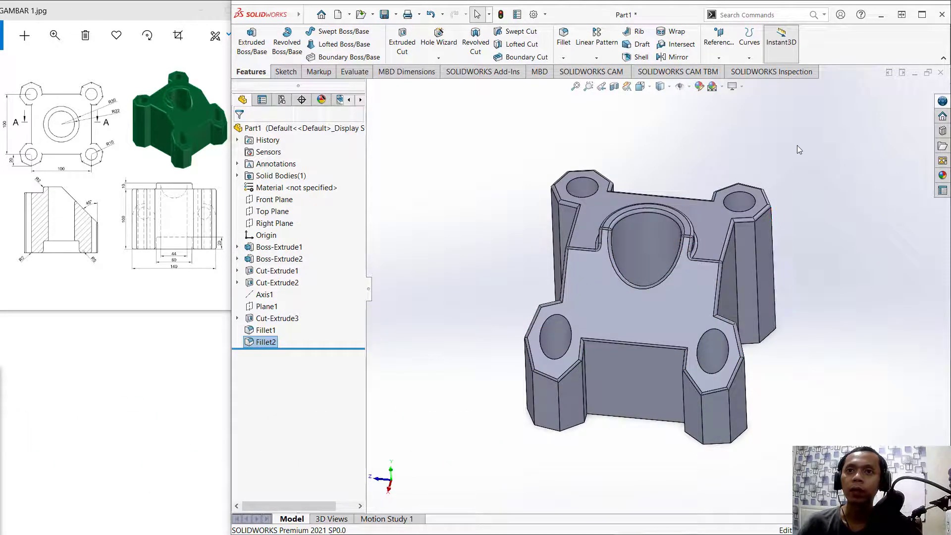